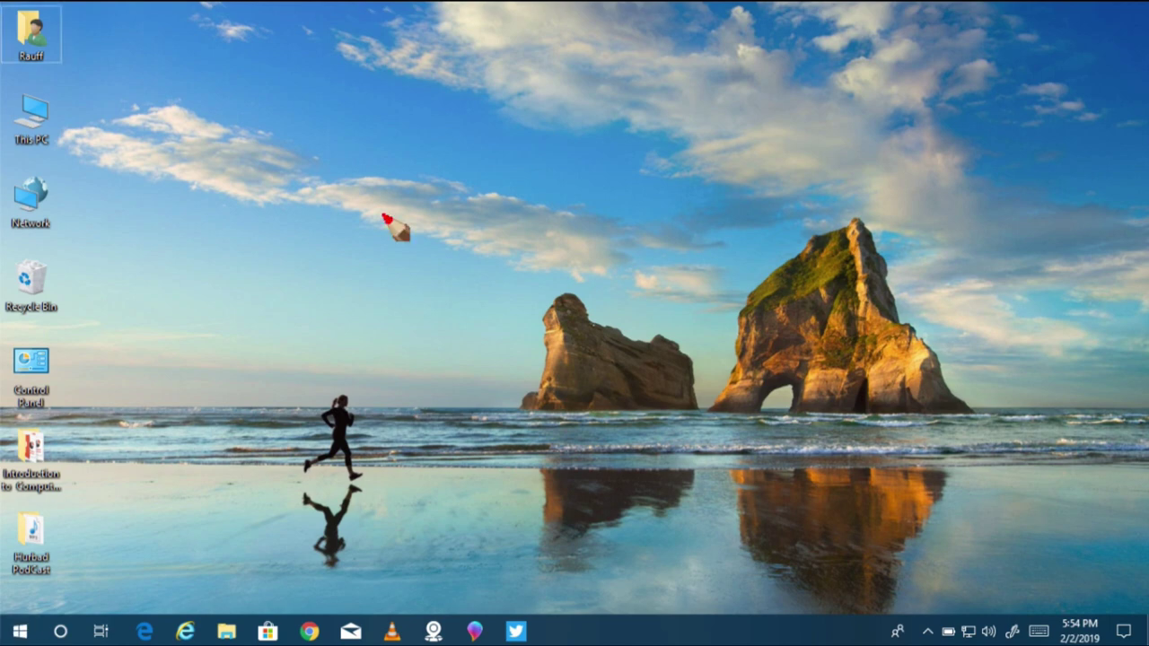
View the pinned tiles in the full-screen Start menu and return to the desktop.
mouse_move(385, 216)
mouse_down()
mouse_move(385, 303)
mouse_move(739, 146)
mouse_up()
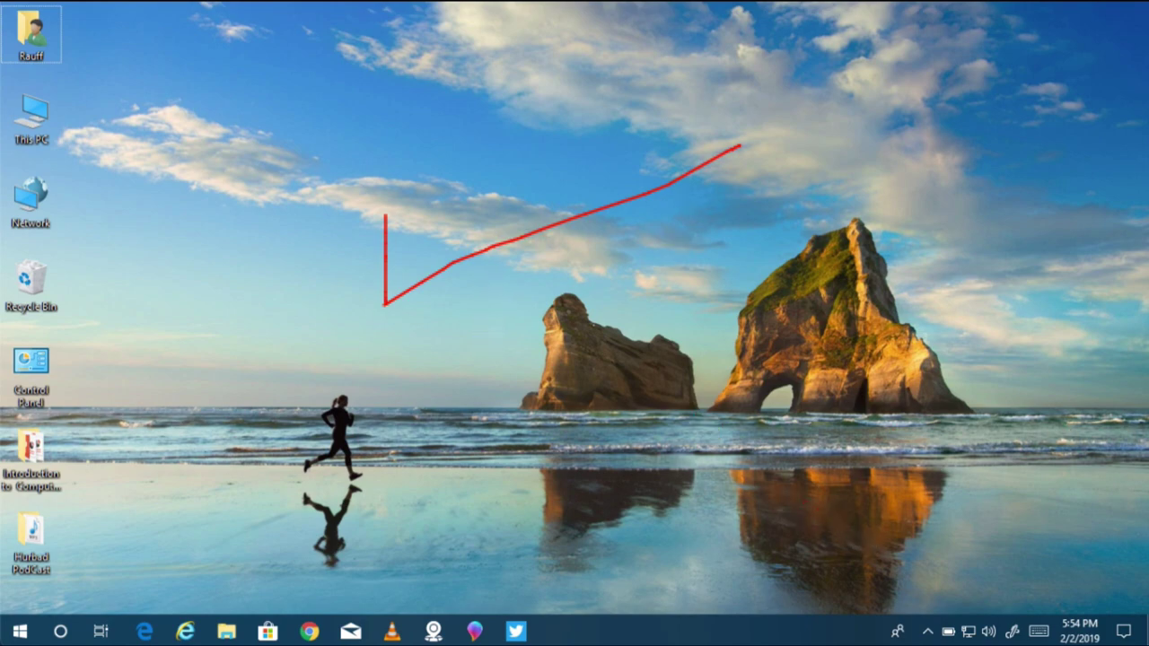
key(super)
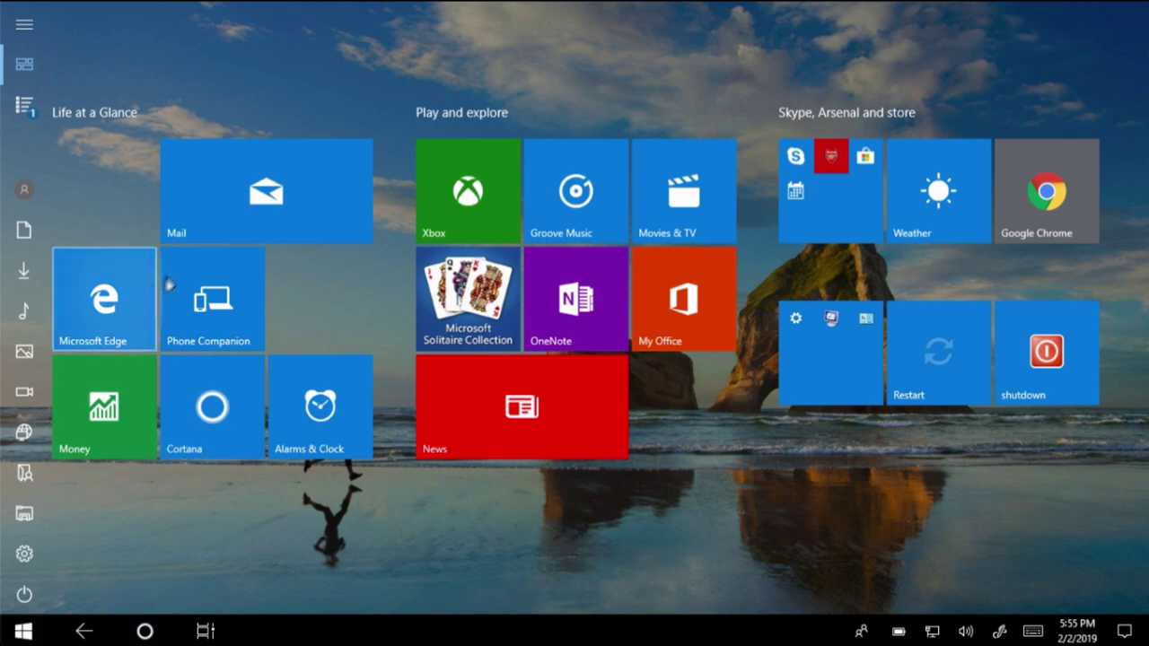
click(40, 632)
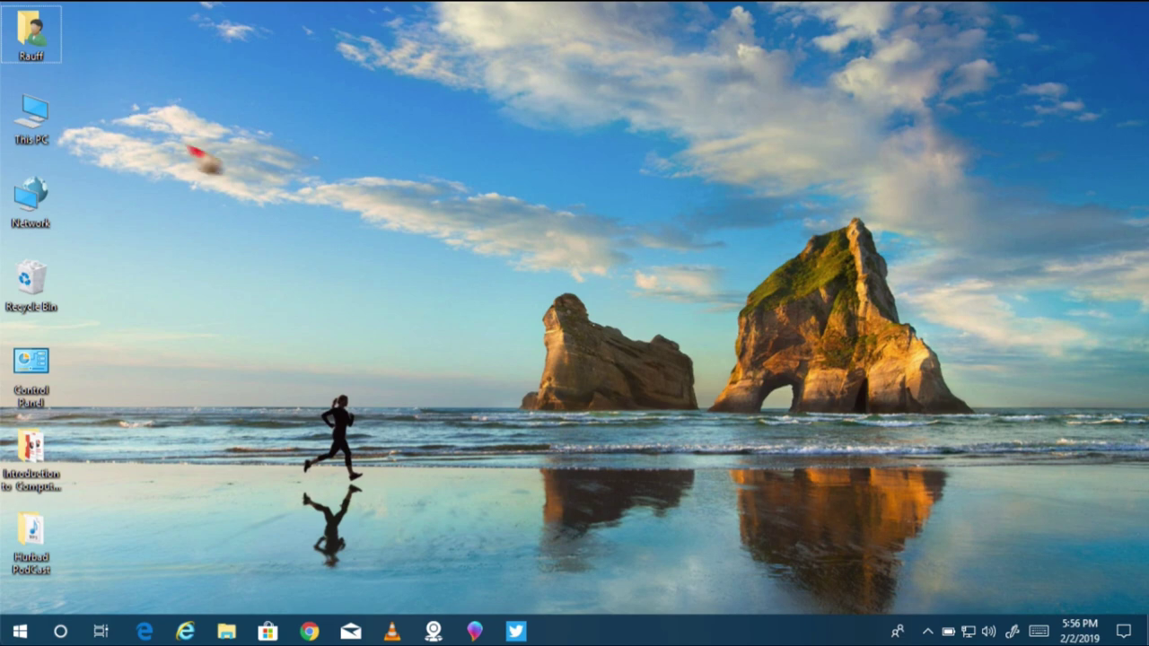
mouse_move(32, 195)
mouse_down()
mouse_move(39, 220)
mouse_move(91, 180)
mouse_up()
drag(33, 277, 123, 244)
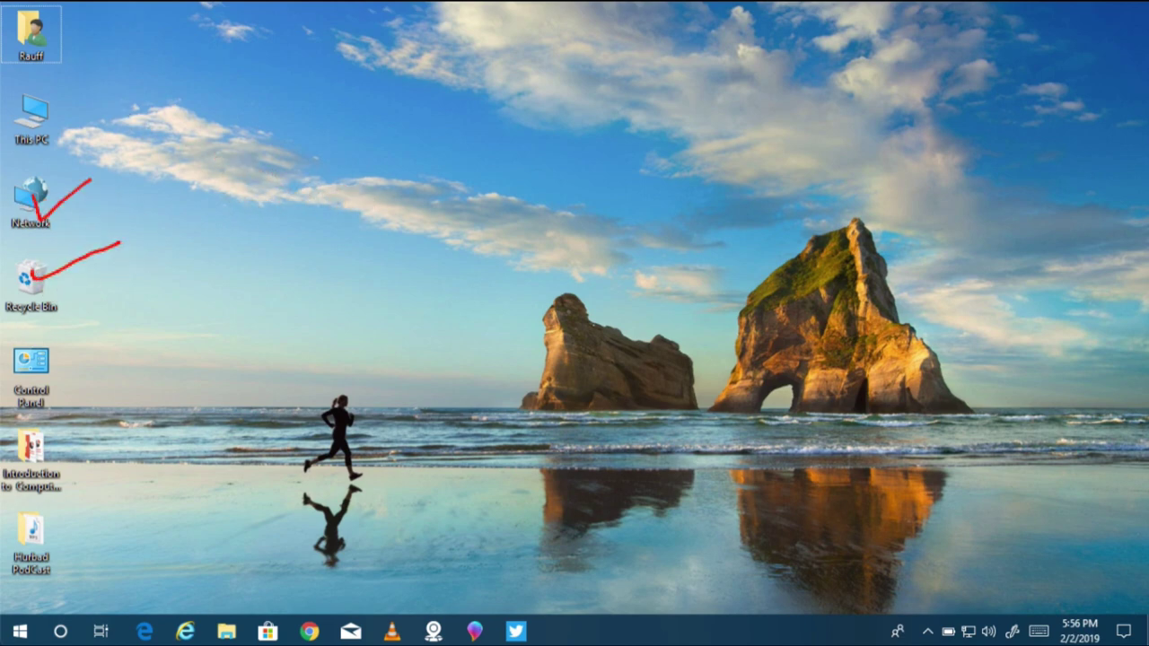
drag(23, 375, 110, 363)
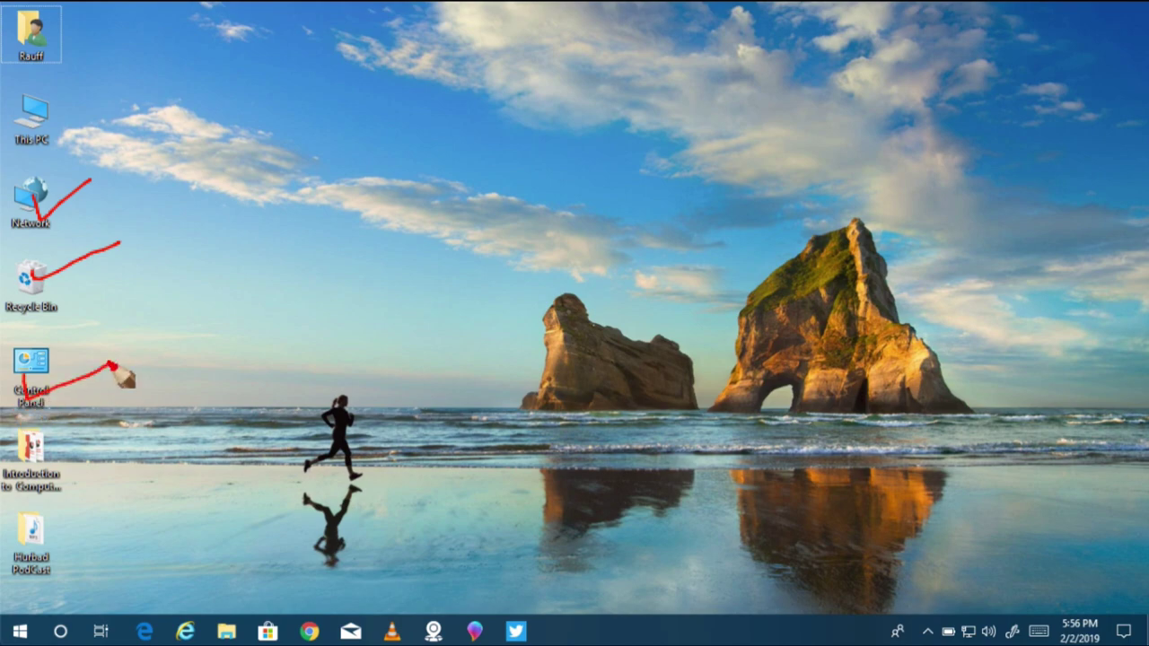
key(Escape)
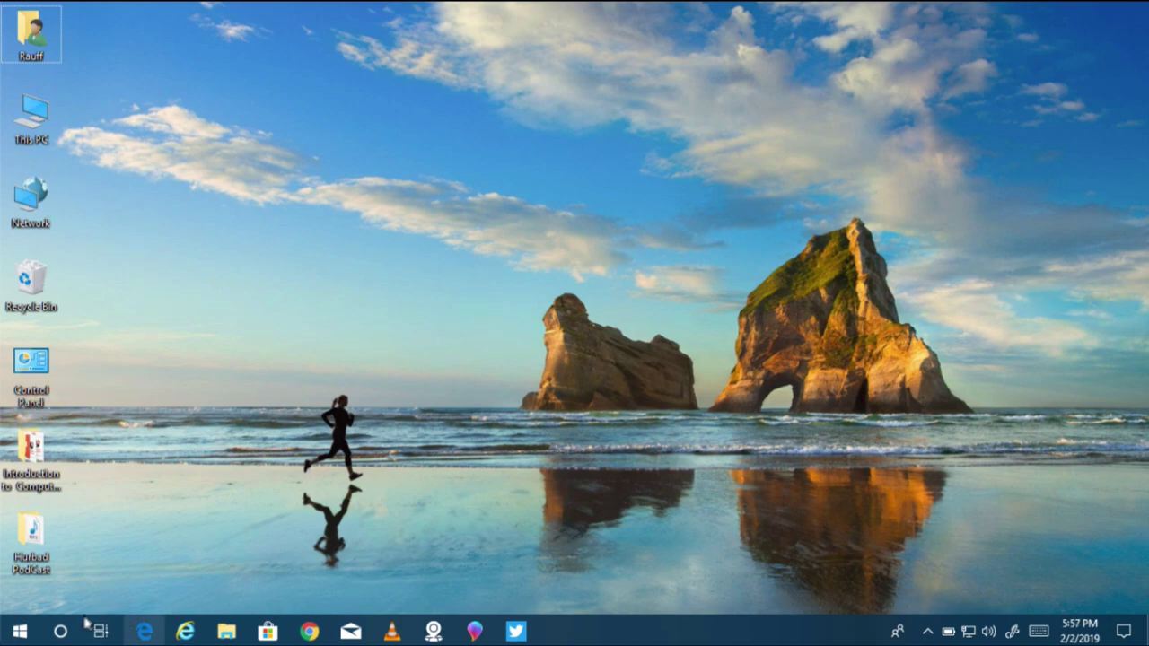
Rearrange the Start tiles: Microsoft Solitaire Collection into Life at a Glance, OneNote into the freed spot under Xbox, and My Office lower beside News.
click(19, 631)
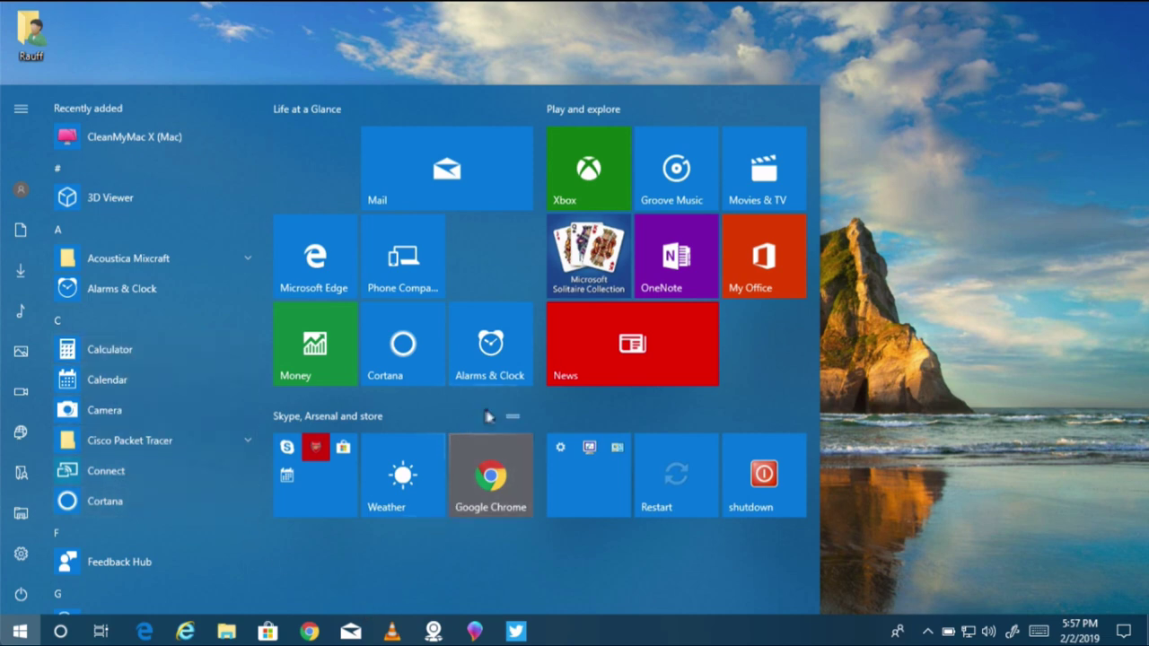
drag(579, 256, 499, 262)
drag(631, 264, 588, 262)
drag(769, 288, 763, 388)
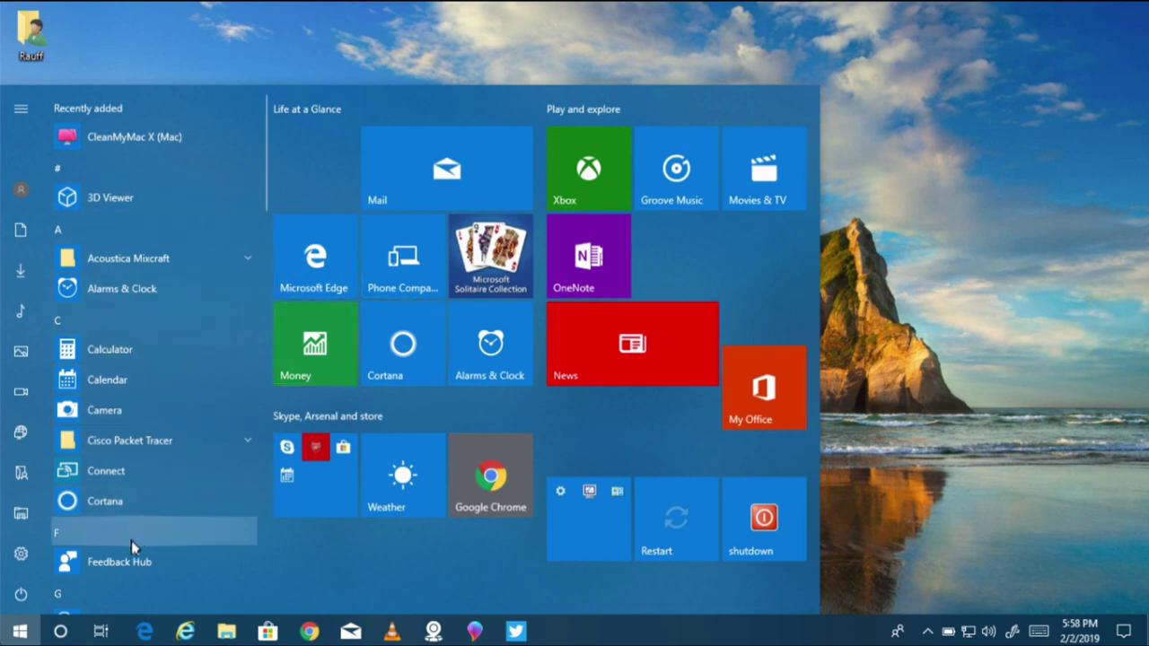
scroll(126, 359, down, 3)
scroll(126, 363, down, 12)
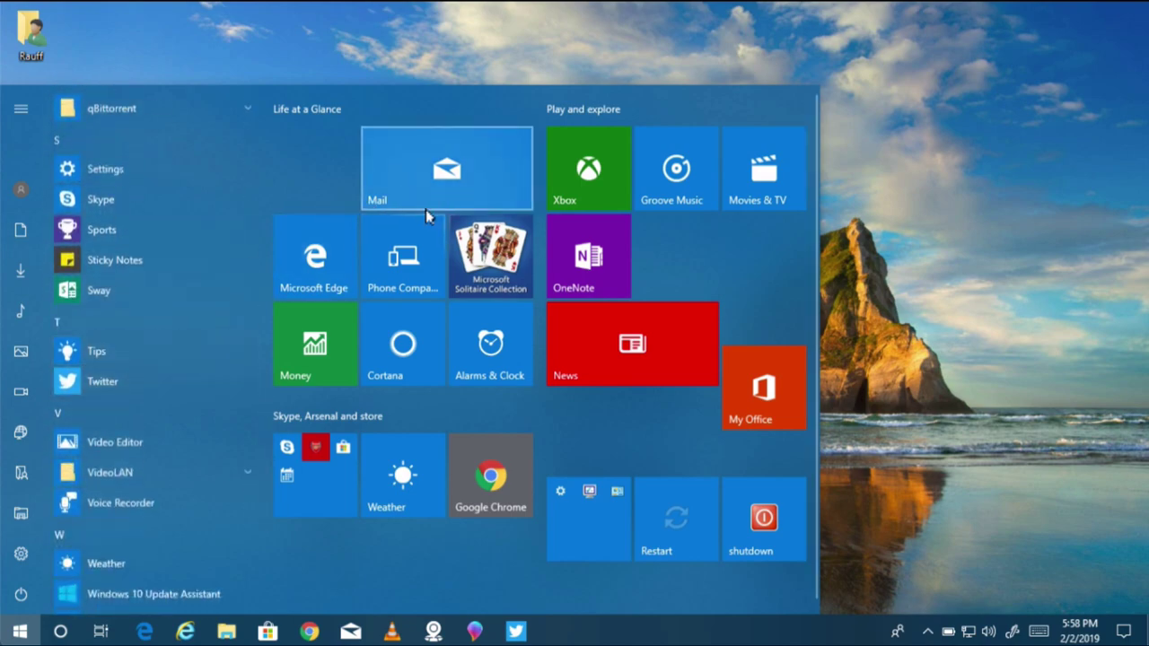
View the Quick access and This PC locations in File Explorer, closing the window after each.
key(super+e)
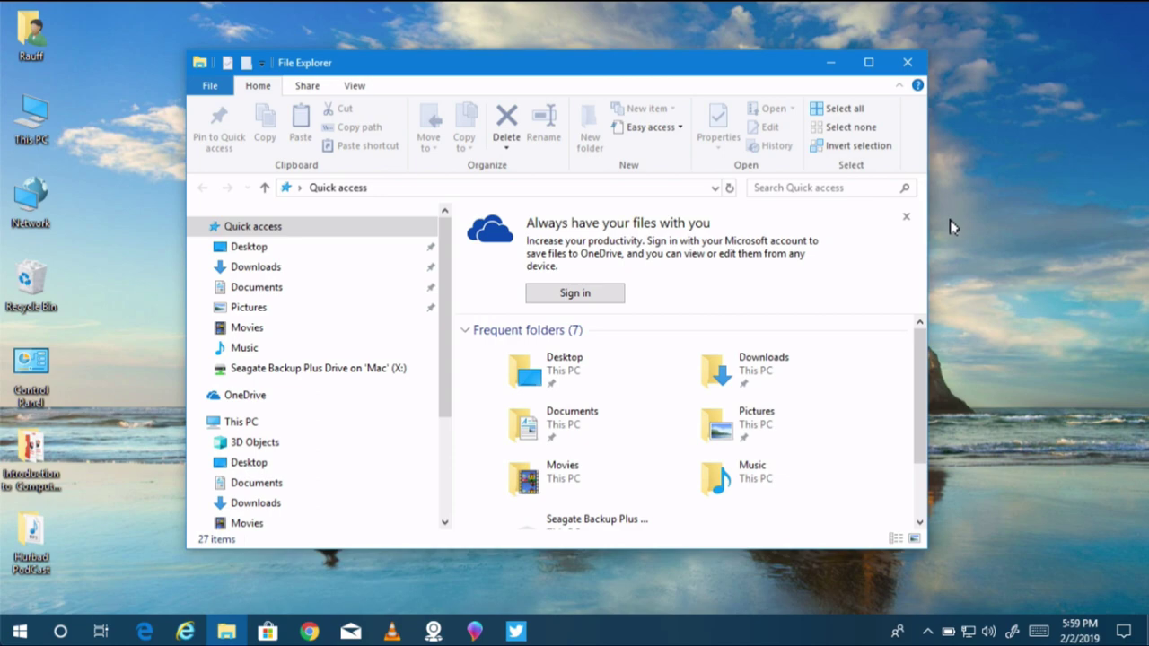
drag(765, 70, 845, 73)
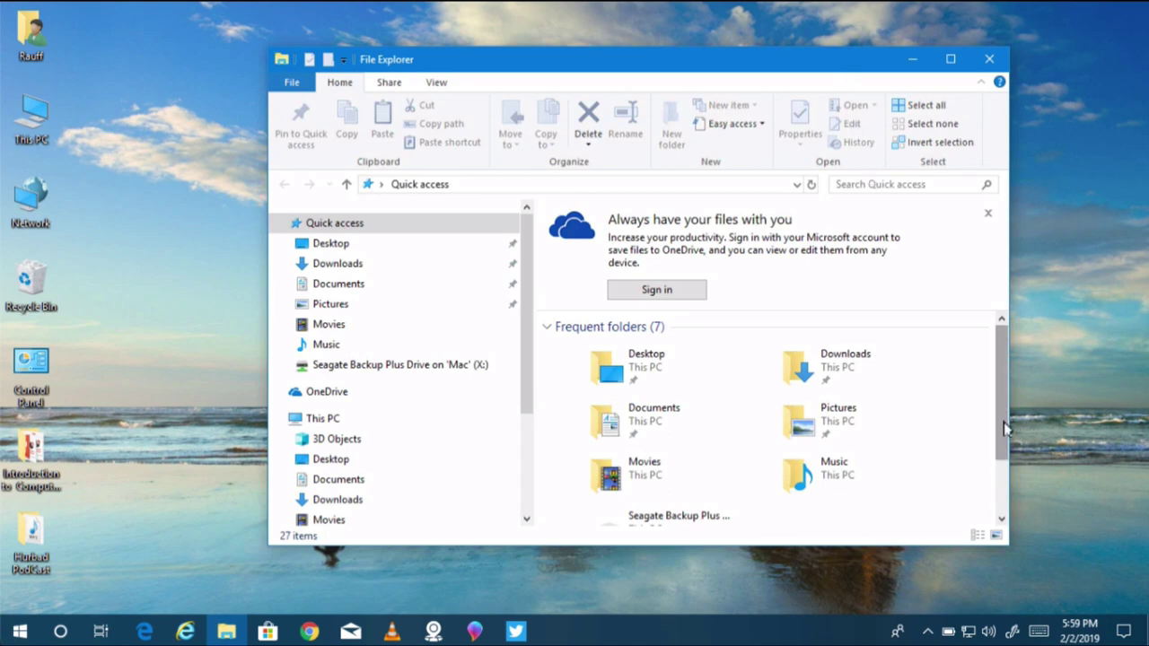
click(989, 60)
key(Return)
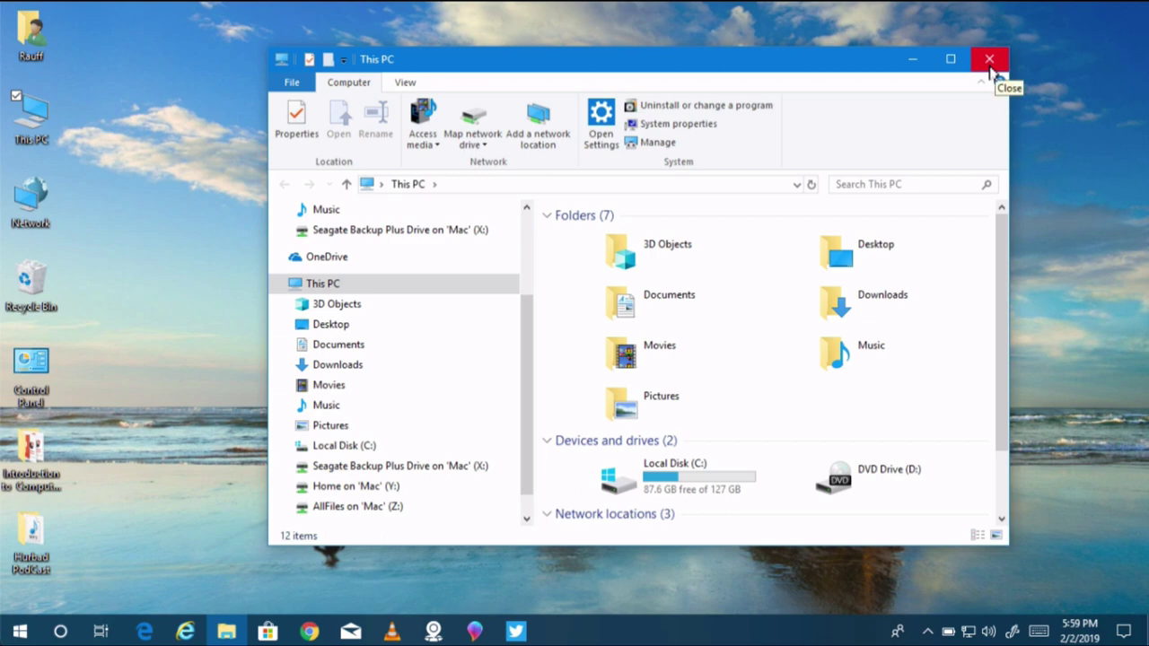
click(988, 60)
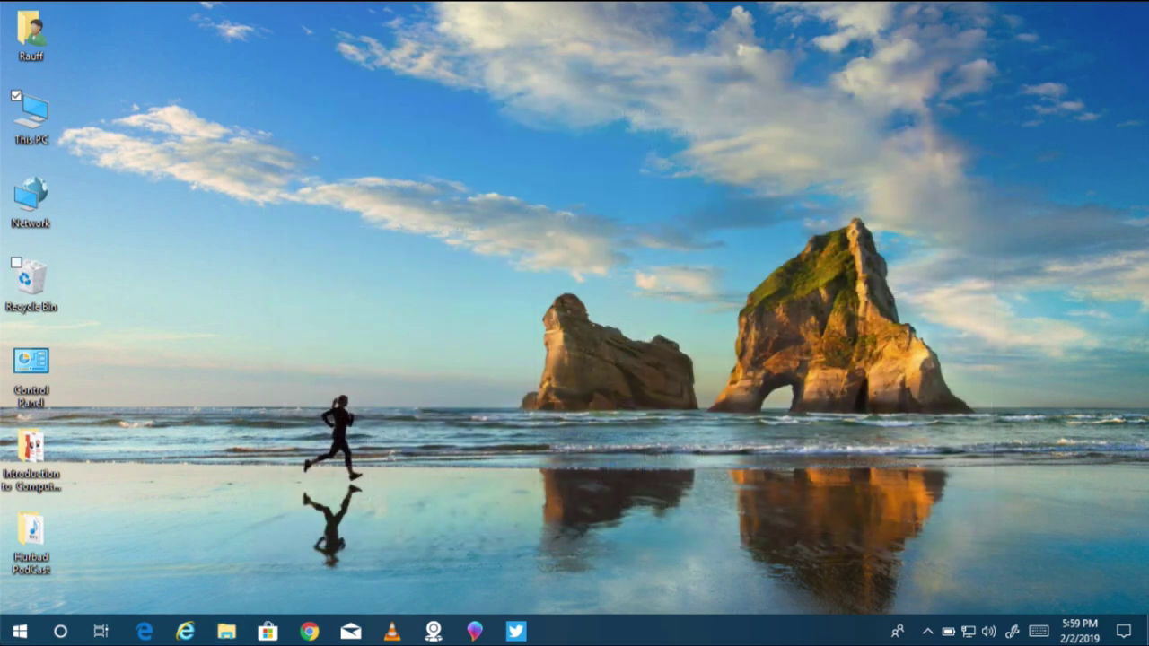
Turn Night light on and back off in the Action Center's quick actions, and return to the desktop.
click(1121, 633)
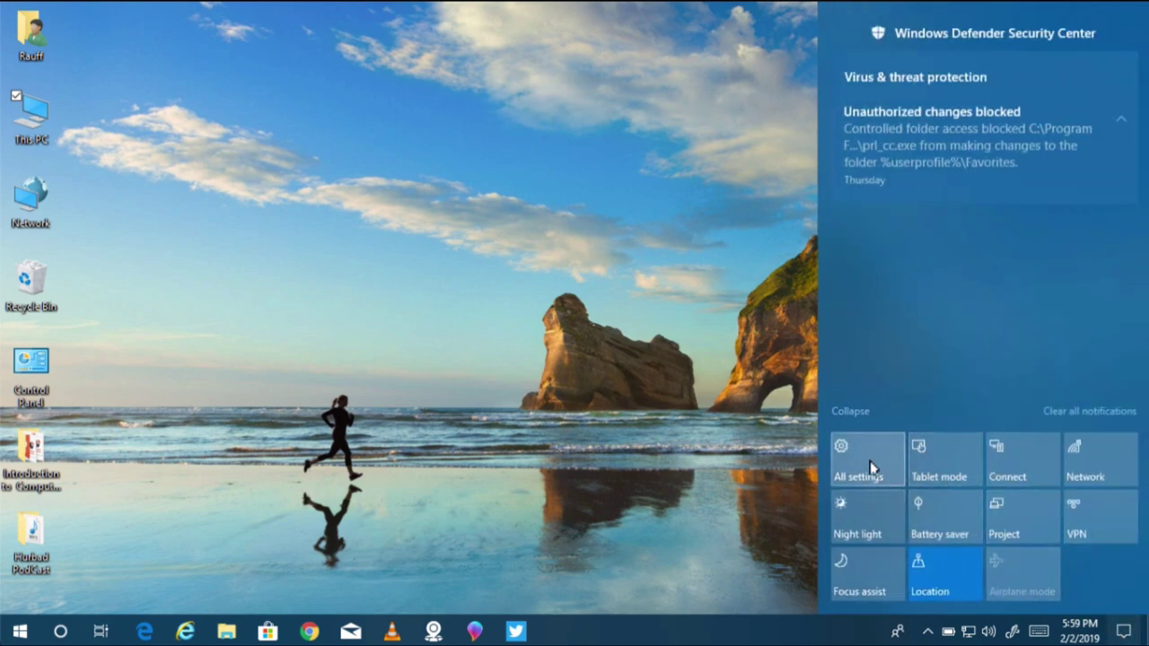
click(860, 515)
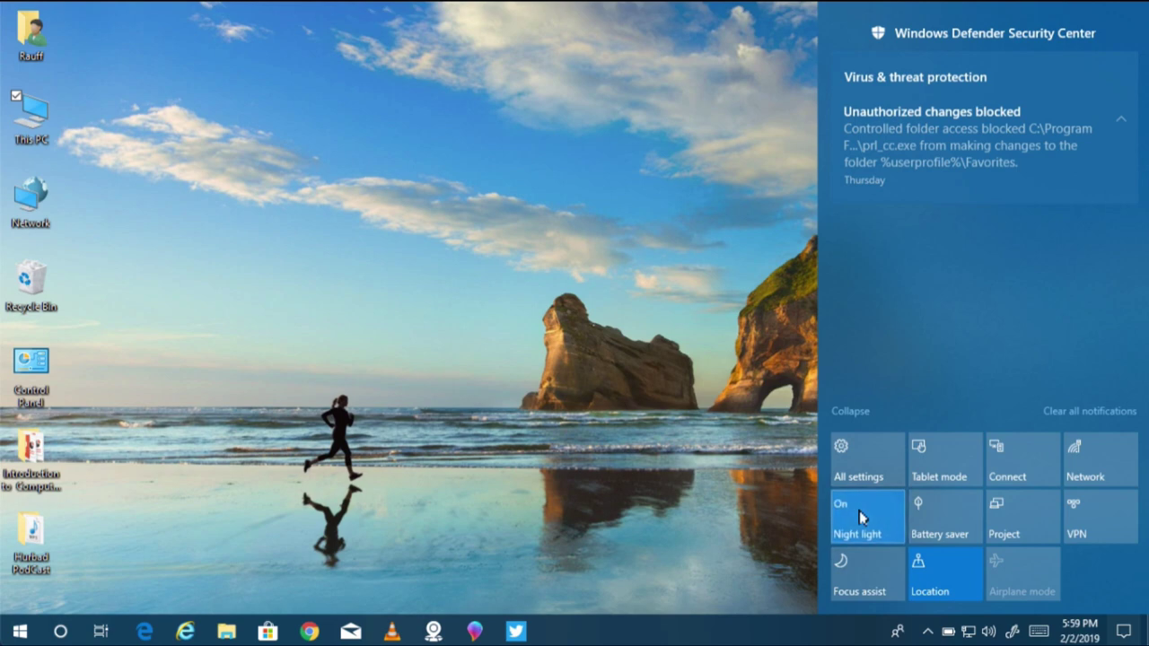
click(865, 512)
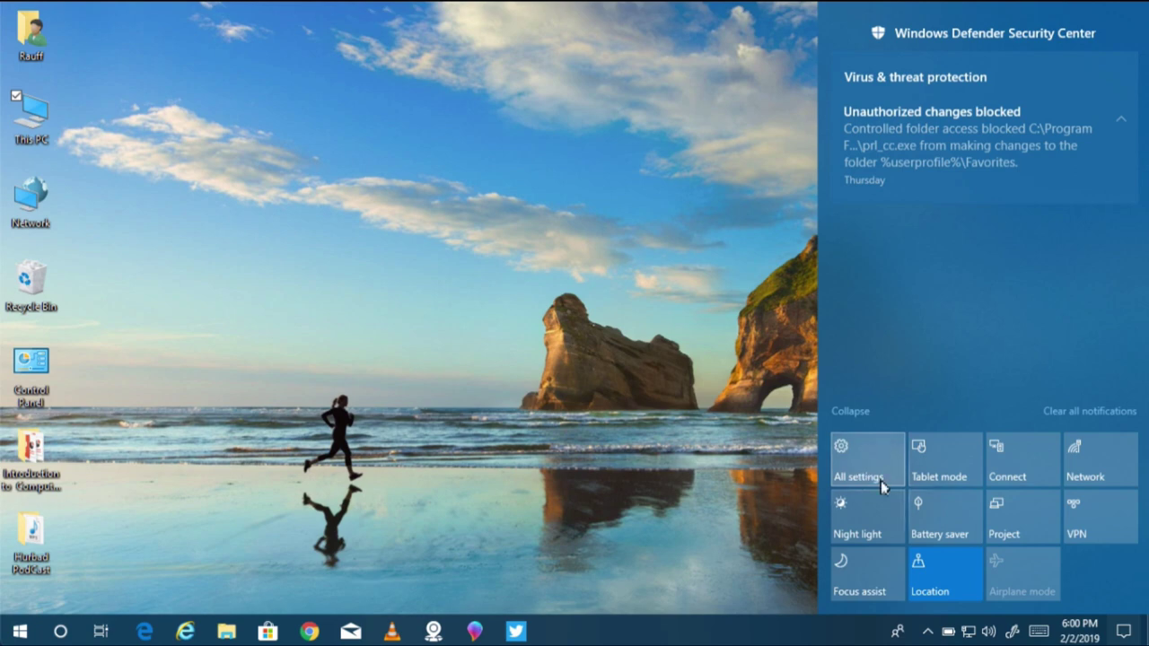
click(606, 496)
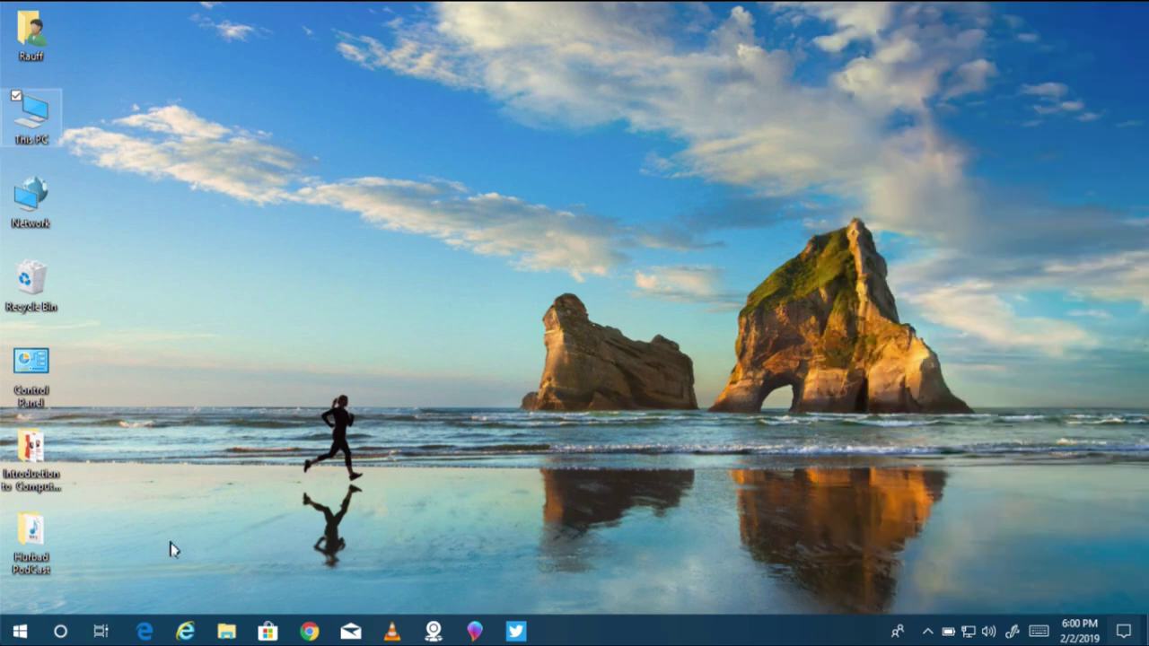
View the Background page of the Personalization settings and close Windows Settings.
click(21, 632)
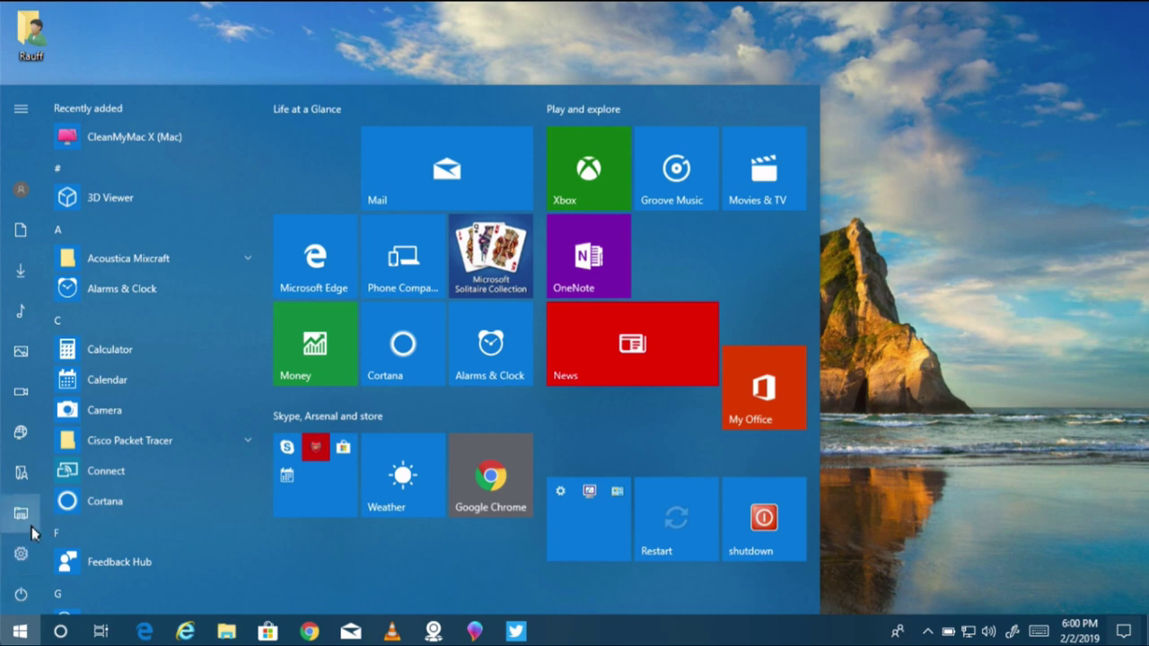
click(25, 554)
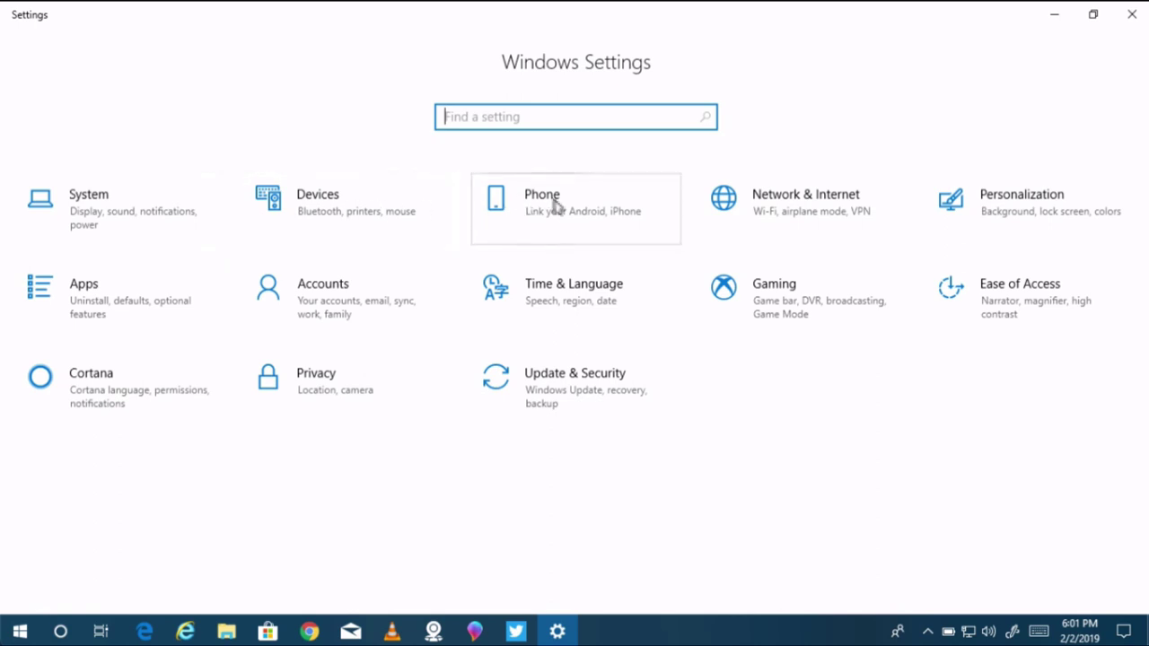
click(1021, 207)
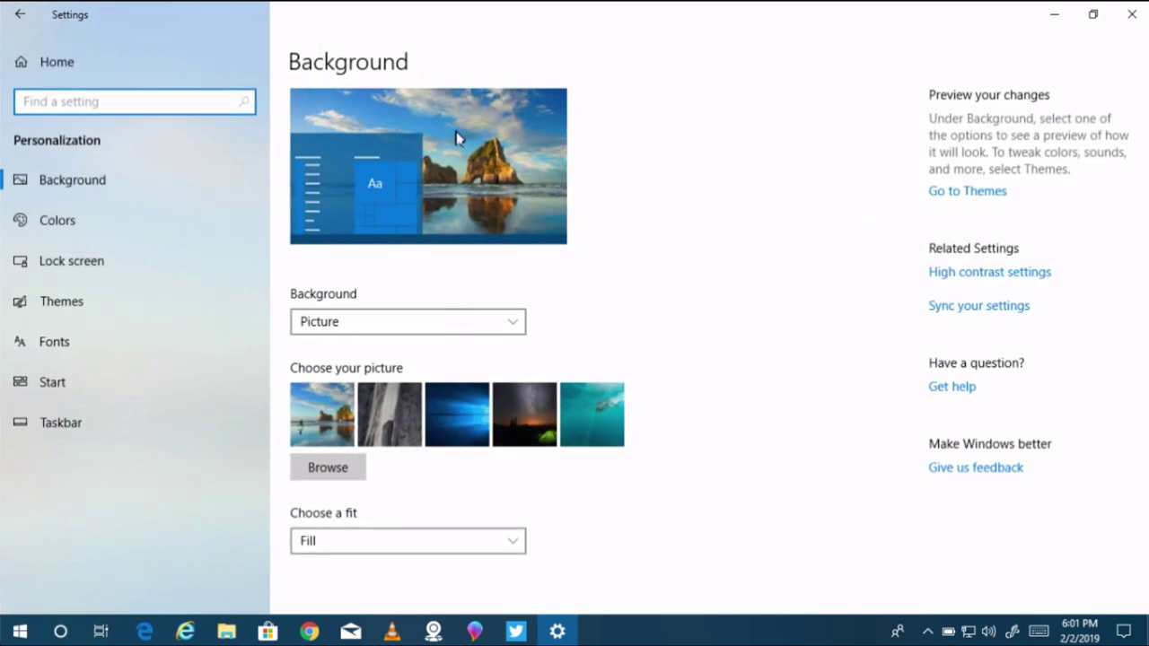
click(1126, 21)
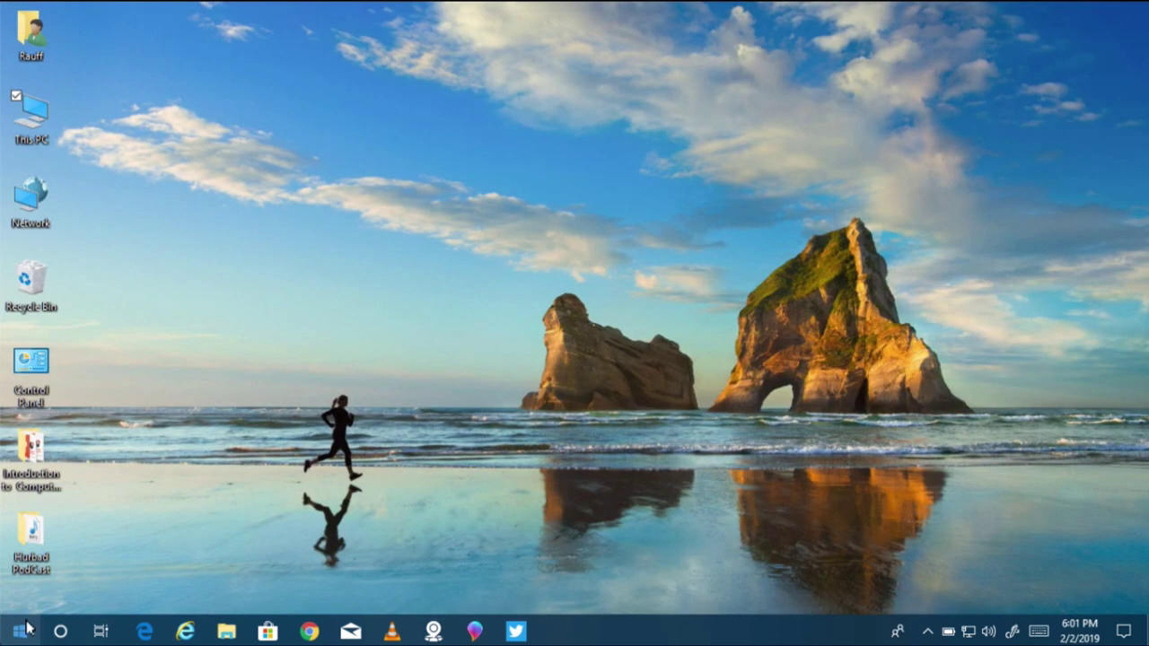
Launch Calculator, reposition its window away from the desktop icons, and show the list of calculator and converter modes.
click(20, 631)
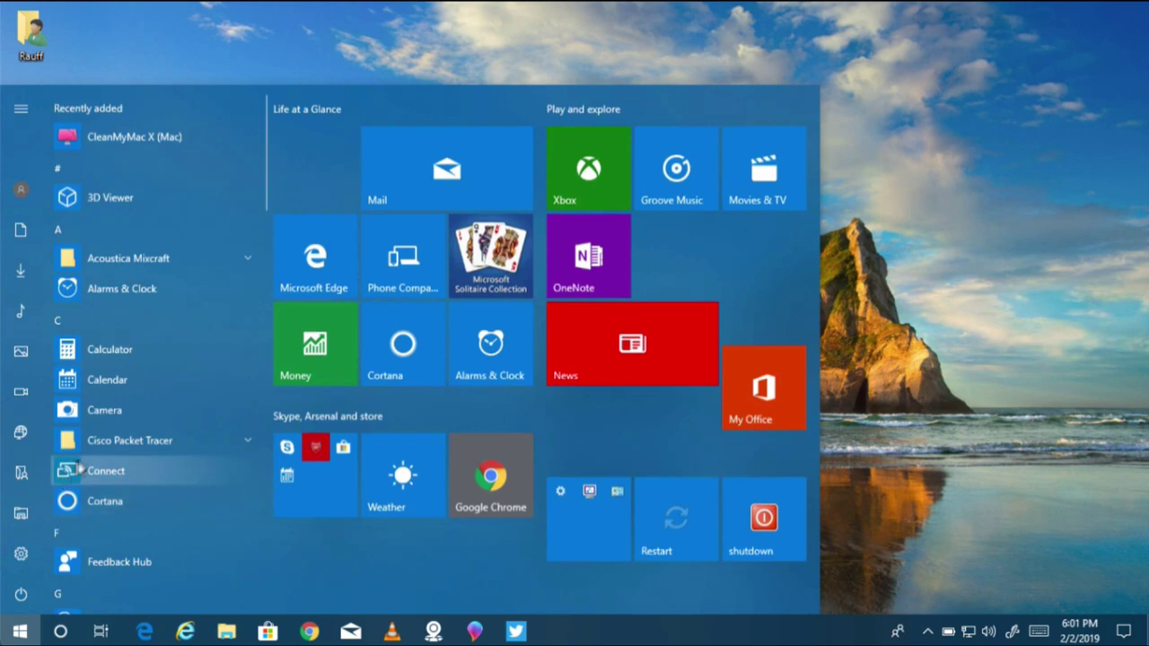
click(115, 350)
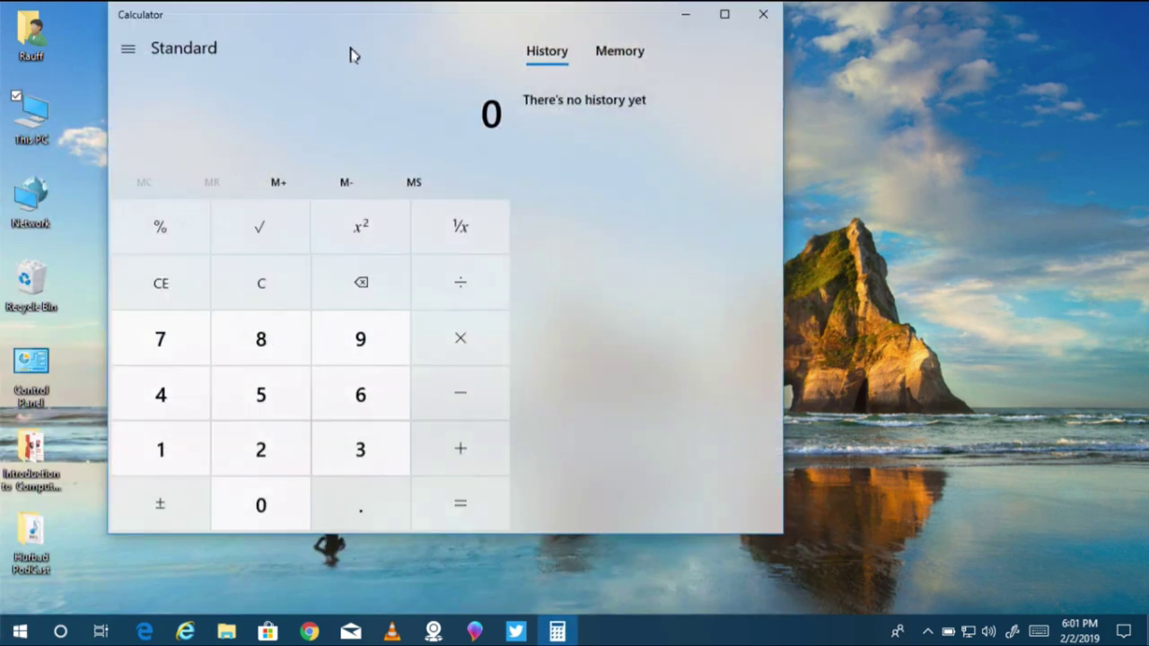
drag(146, 19, 276, 54)
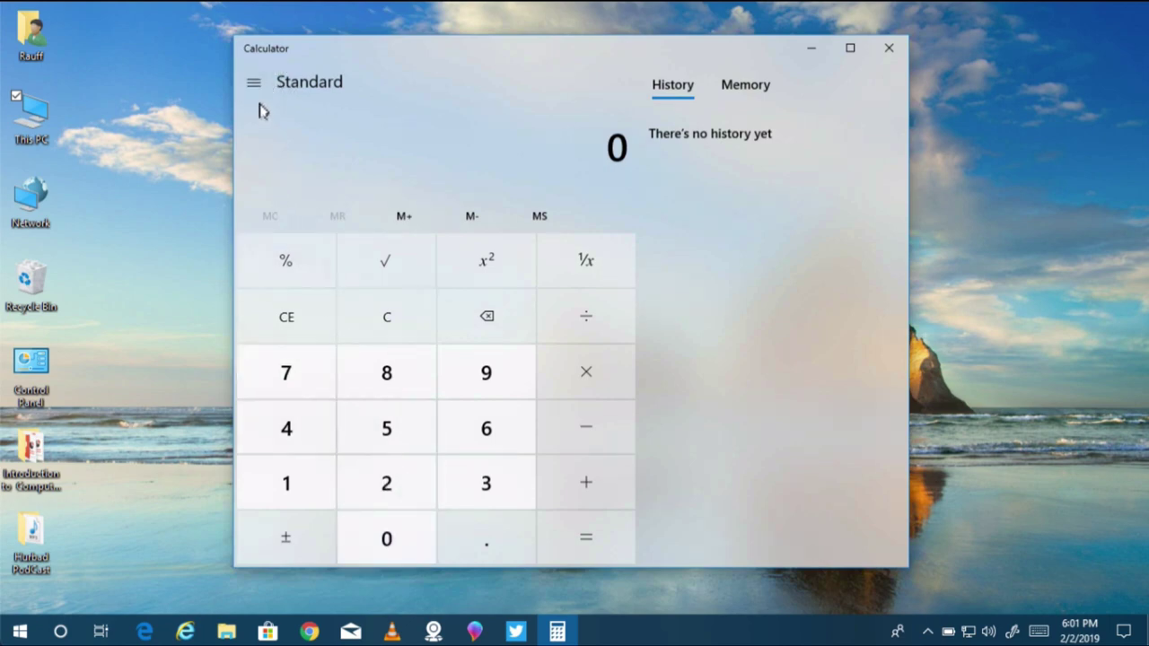
click(254, 82)
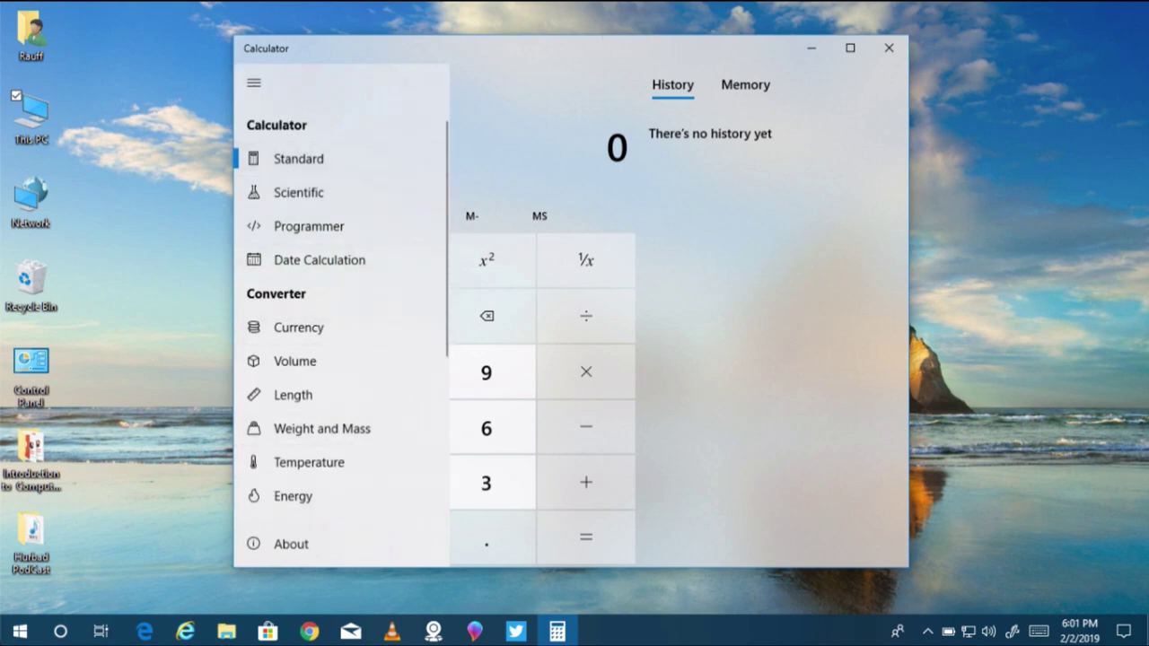
drag(320, 52, 632, 69)
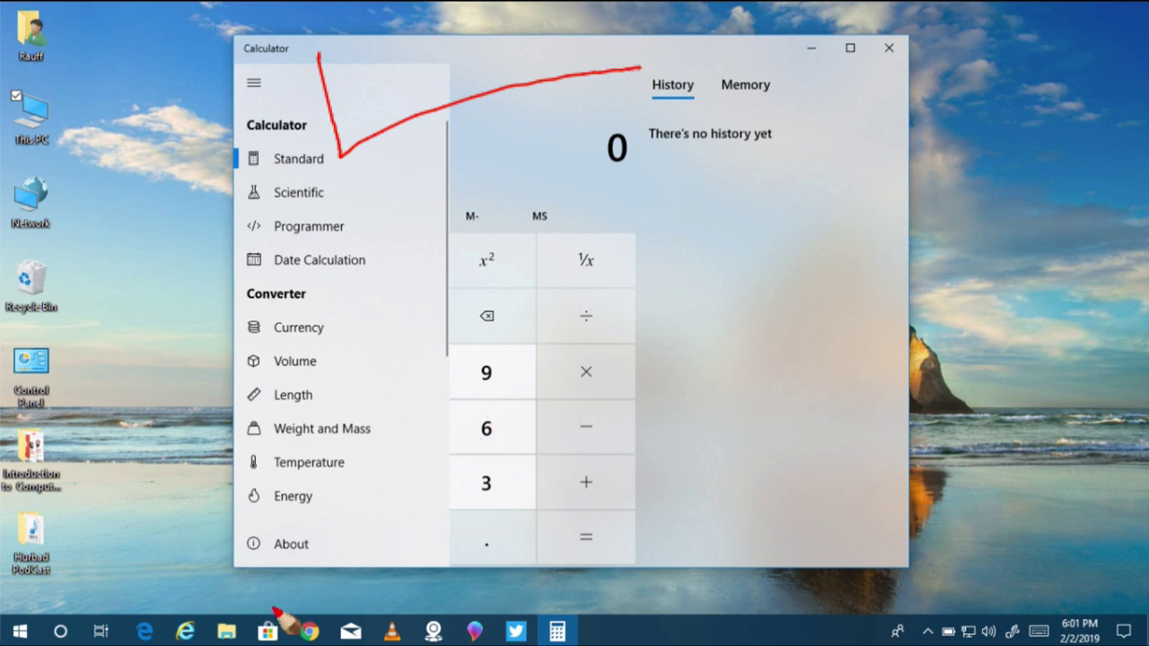
drag(245, 641, 259, 619)
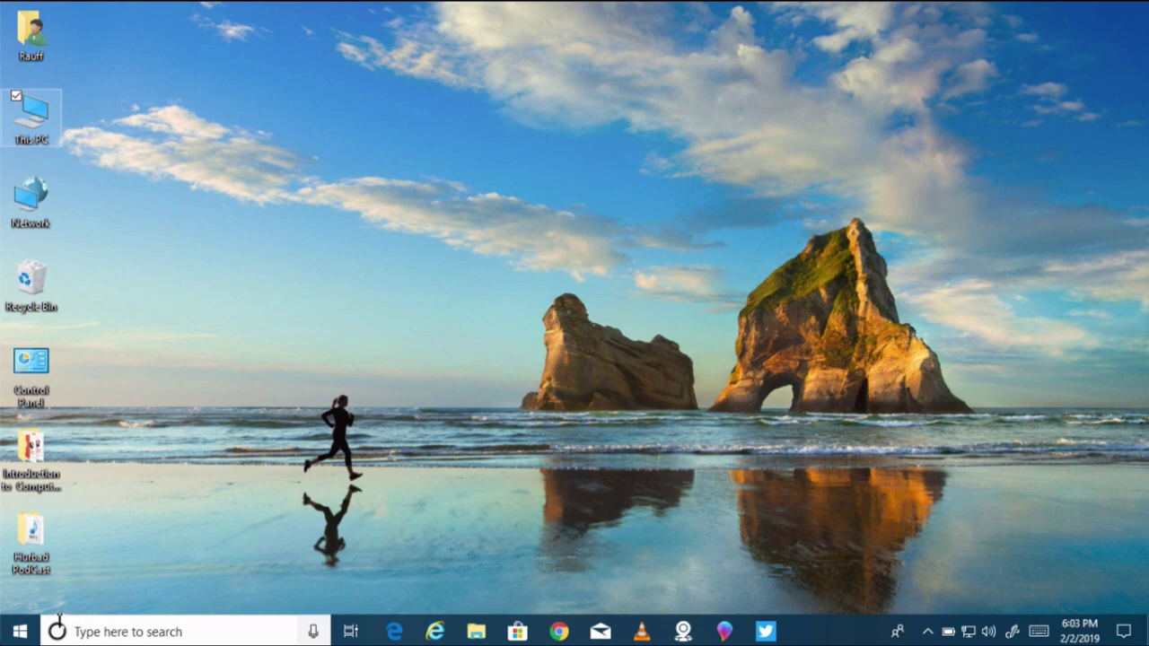
Search Windows for "settings".
click(61, 629)
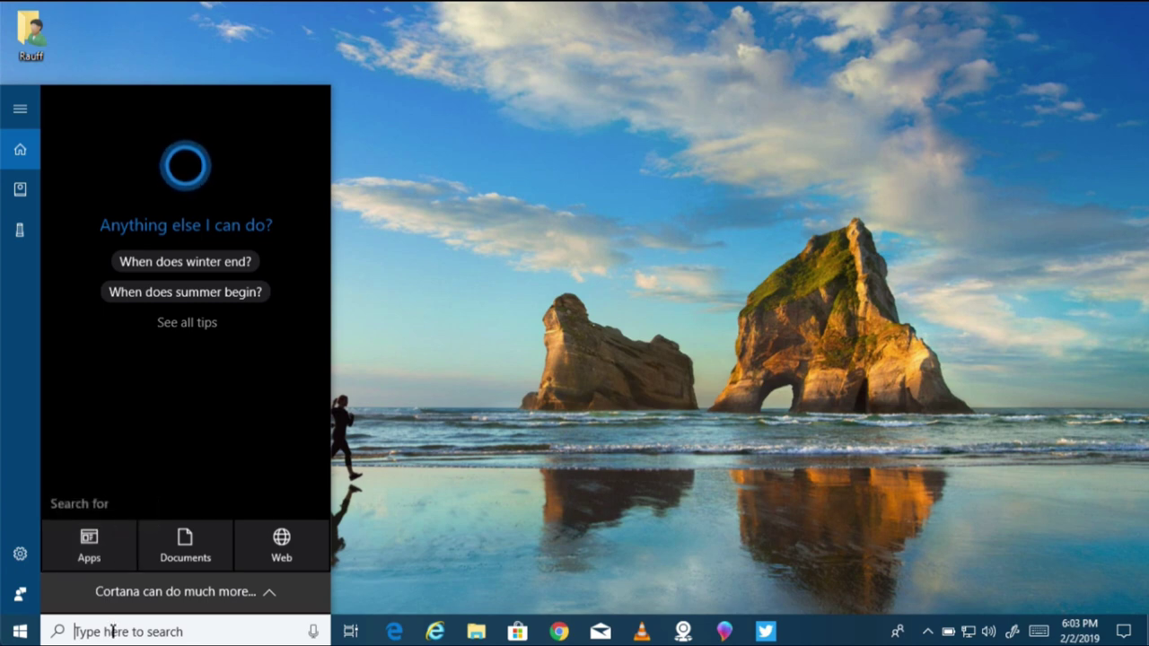
text(settings)
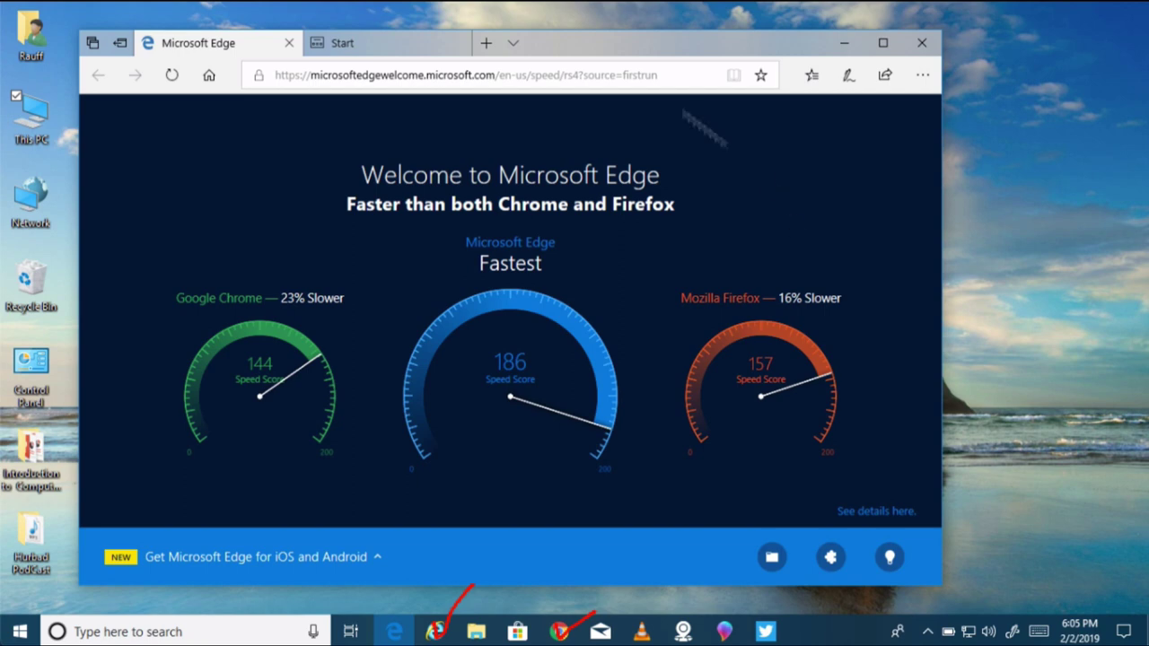
mouse_move(184, 29)
mouse_down()
mouse_move(187, 38)
mouse_move(272, 13)
mouse_up()
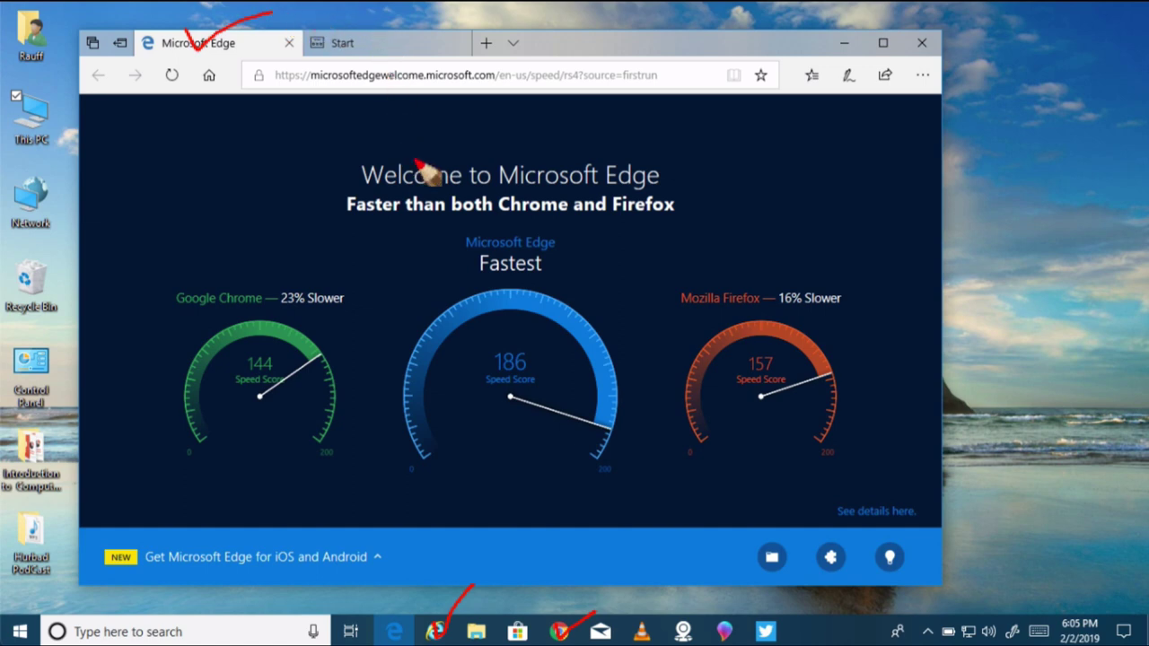
mouse_move(271, 343)
mouse_down()
mouse_move(278, 361)
mouse_move(339, 320)
mouse_up()
drag(754, 349, 851, 327)
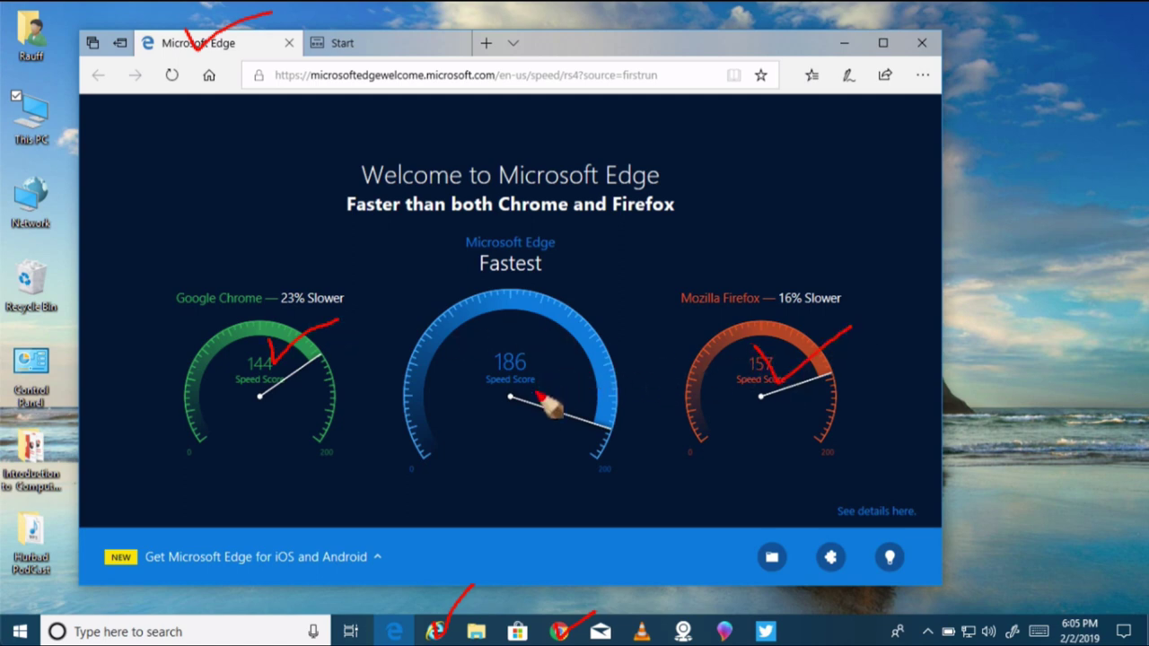
mouse_move(463, 220)
mouse_down()
mouse_move(460, 287)
mouse_move(535, 288)
mouse_move(567, 161)
mouse_move(446, 219)
mouse_up()
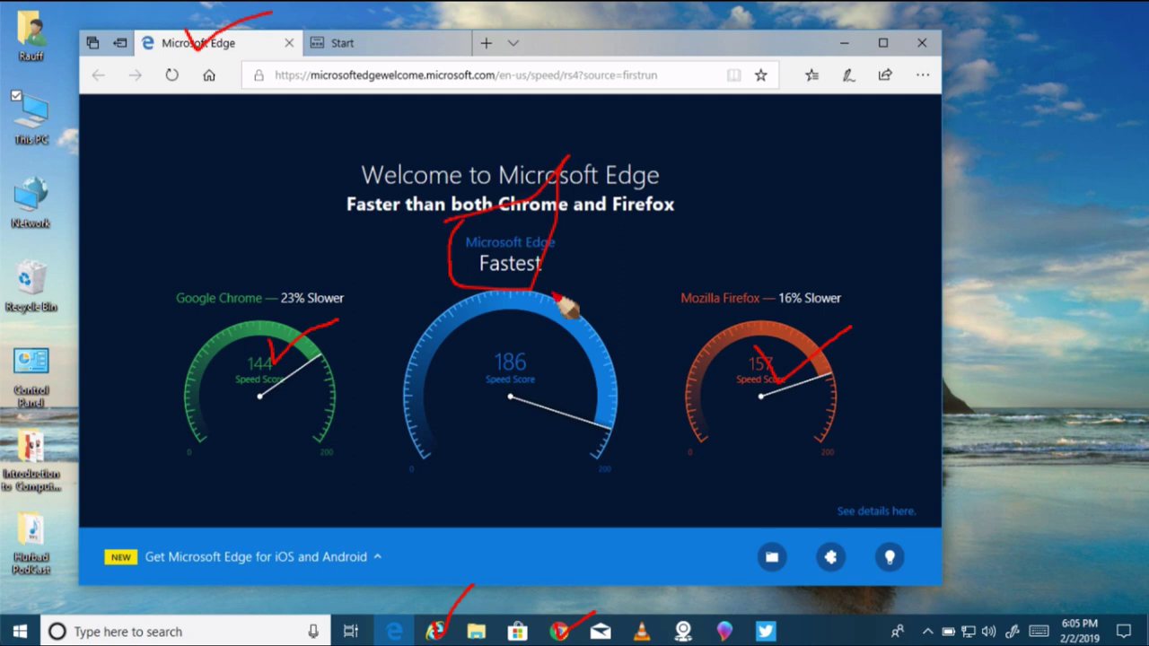
key(e)
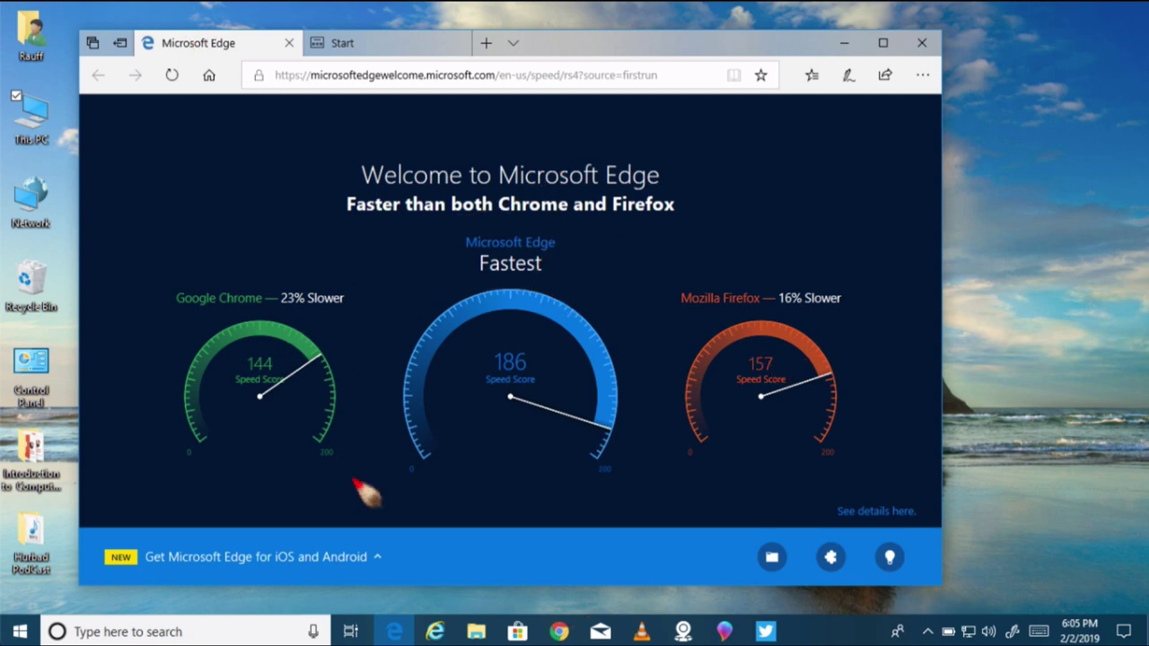
drag(429, 622, 469, 596)
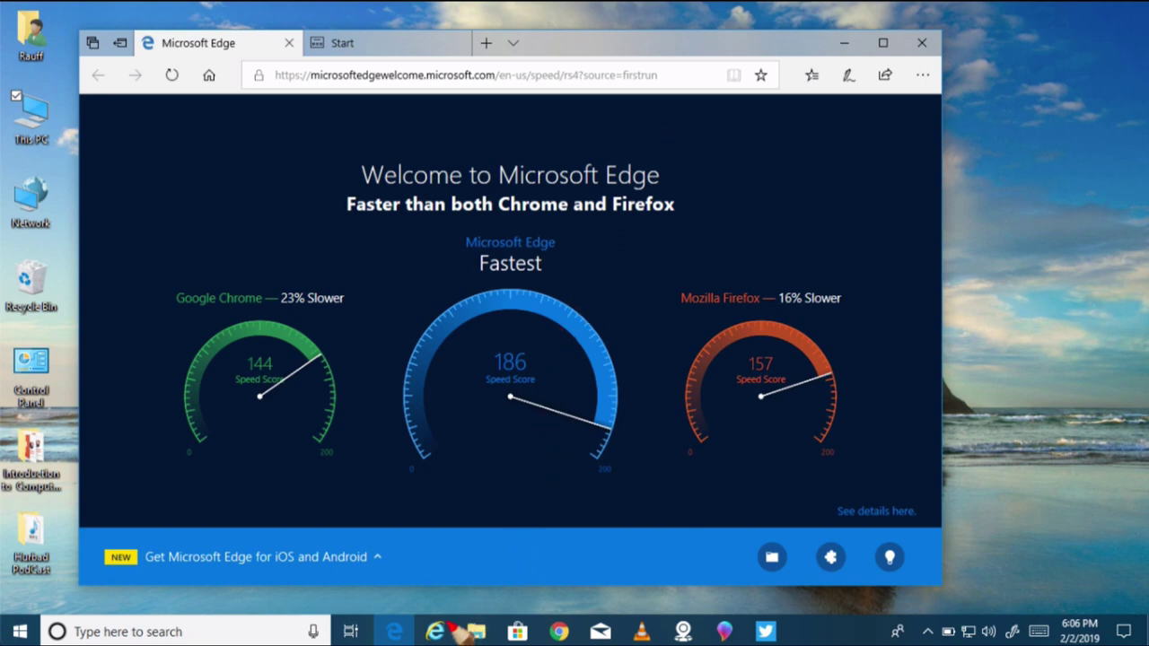
mouse_move(435, 617)
mouse_down()
mouse_move(469, 626)
mouse_move(564, 588)
mouse_up()
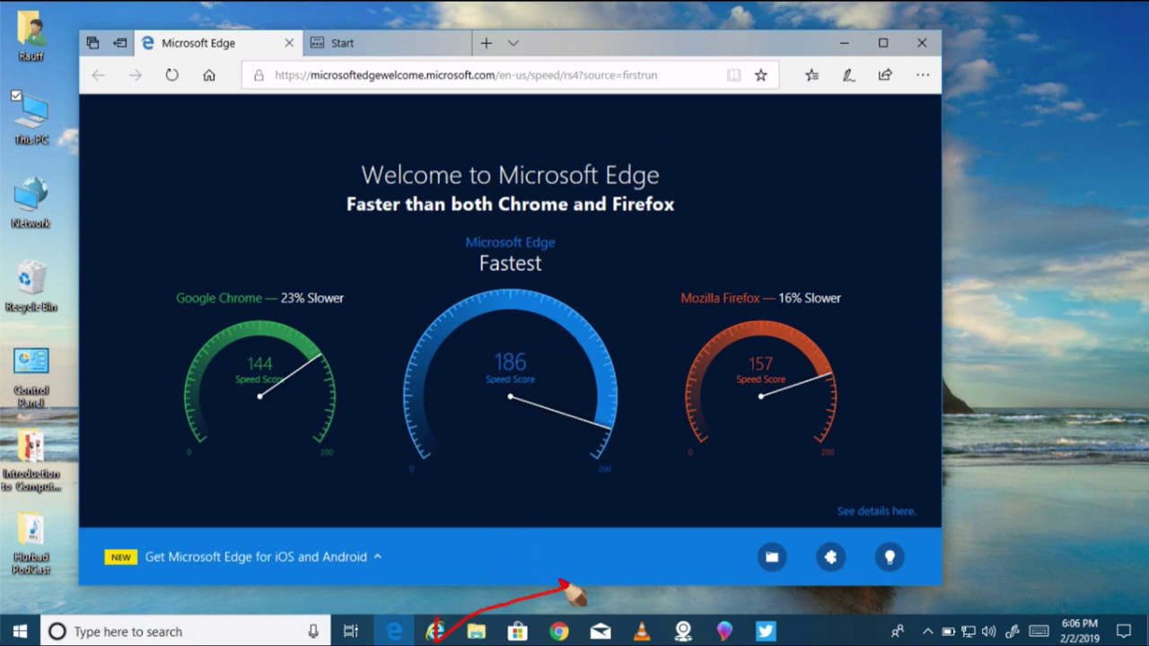
drag(556, 634, 669, 574)
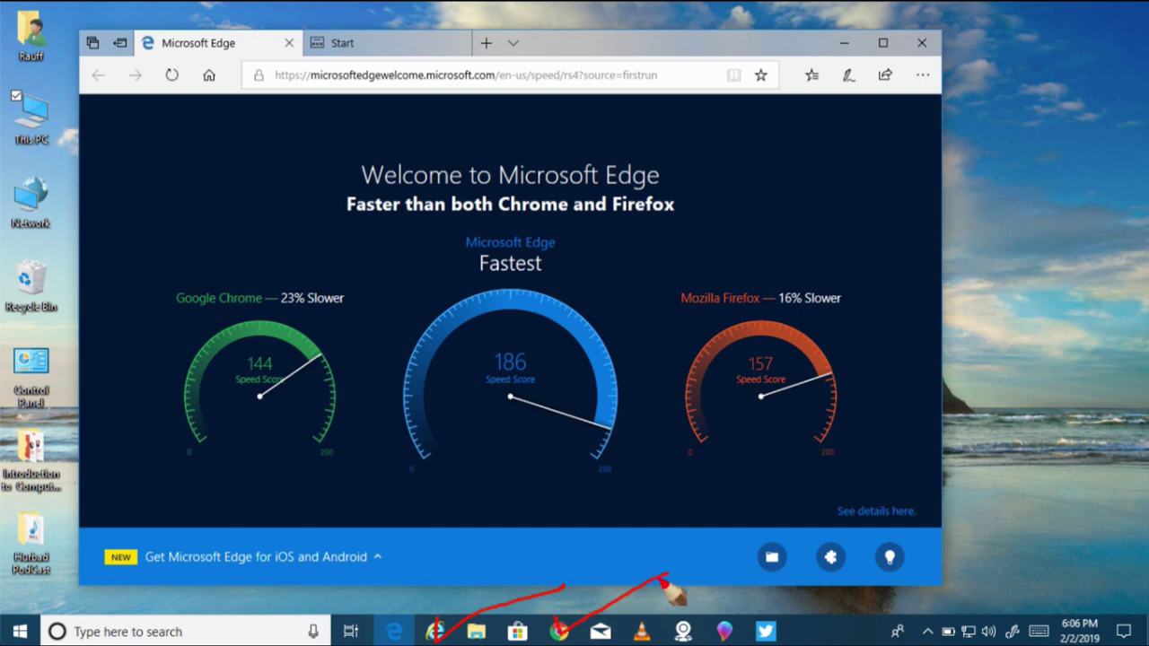
mouse_move(718, 262)
mouse_down()
mouse_move(684, 277)
mouse_move(736, 333)
mouse_move(751, 279)
mouse_move(688, 301)
mouse_up()
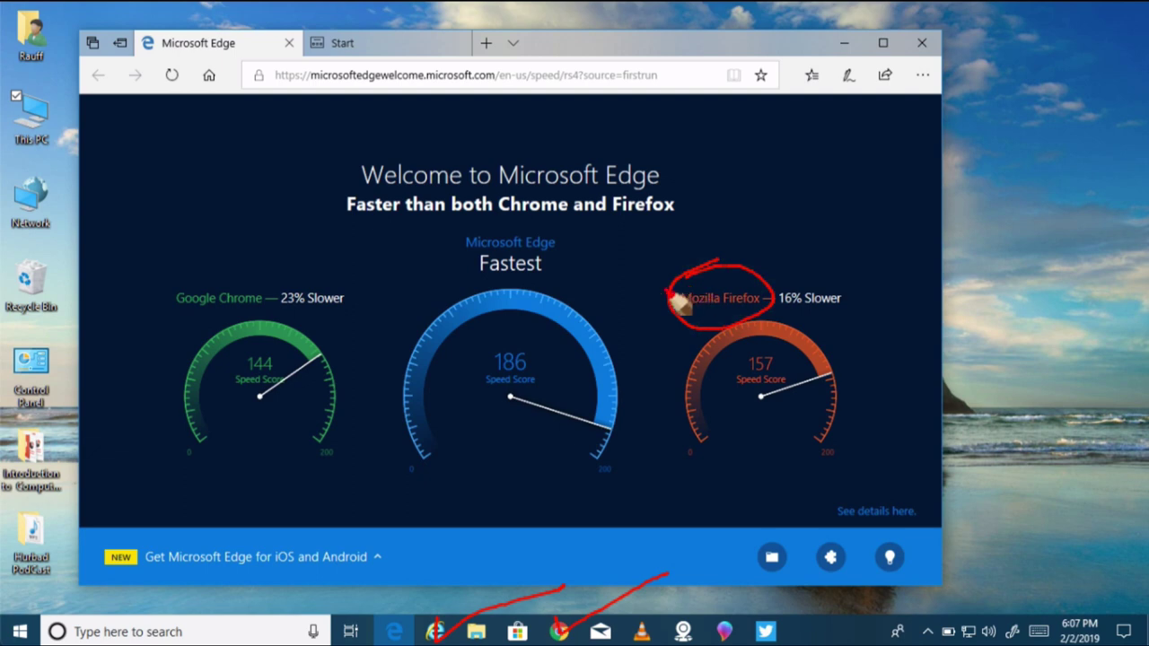
mouse_move(519, 228)
mouse_down()
mouse_move(468, 236)
mouse_move(471, 278)
mouse_move(549, 286)
mouse_move(575, 239)
mouse_move(539, 231)
mouse_up()
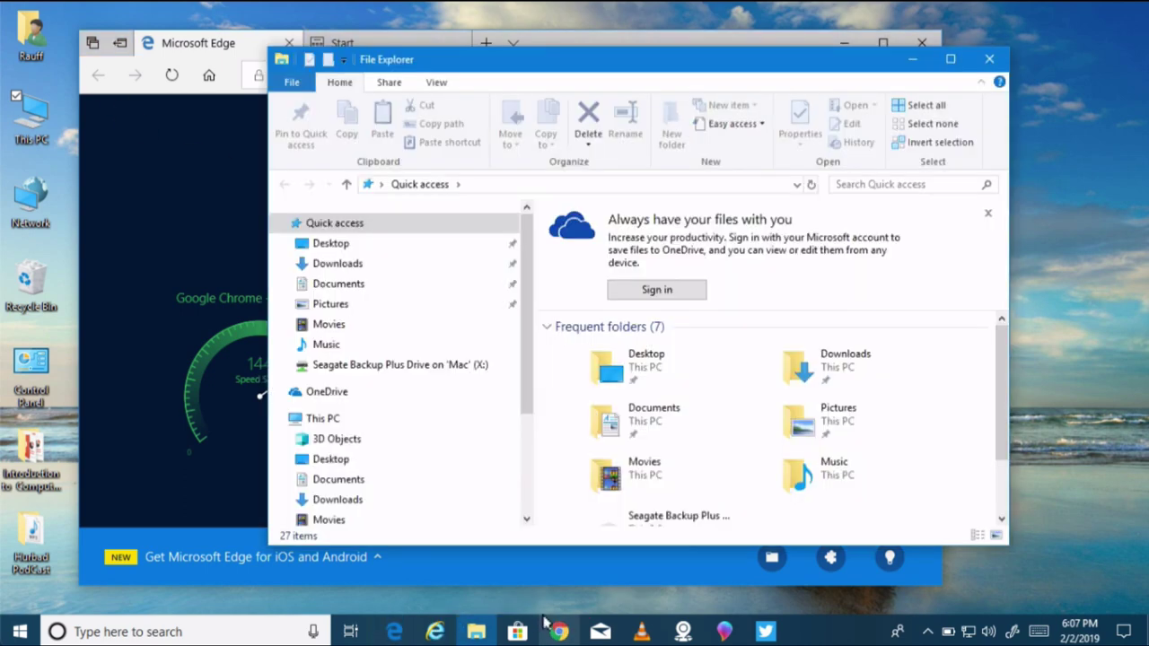
Bring up File Explorer over Microsoft Edge and view the open windows in Task View, switching back to the File Explorer window.
click(476, 631)
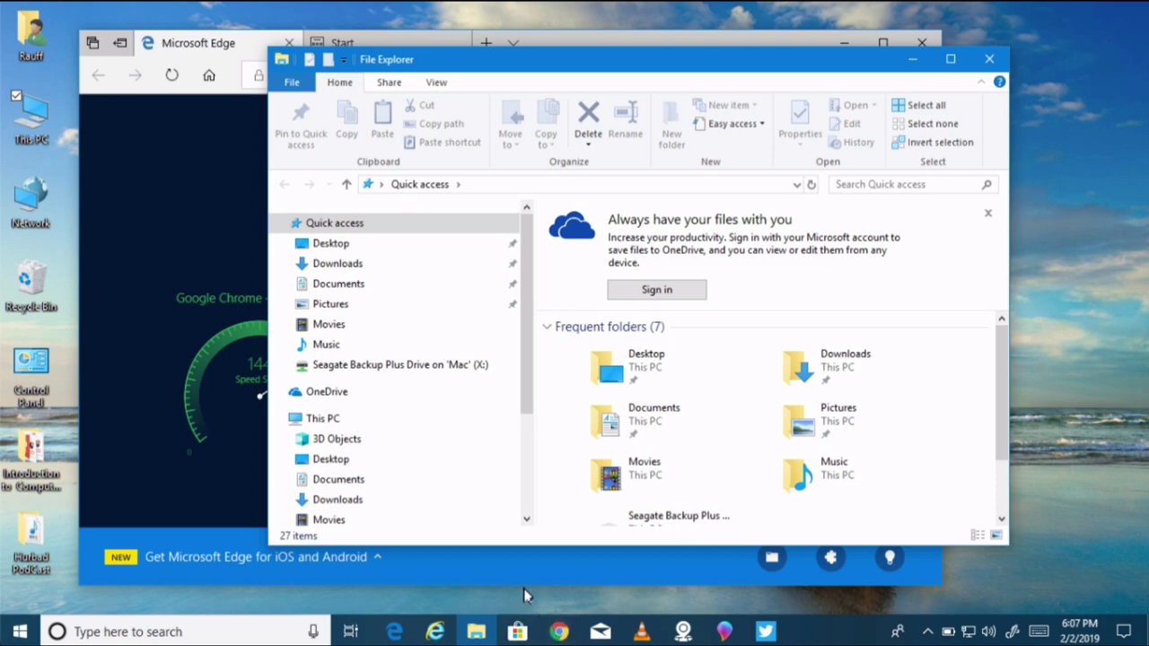
click(351, 631)
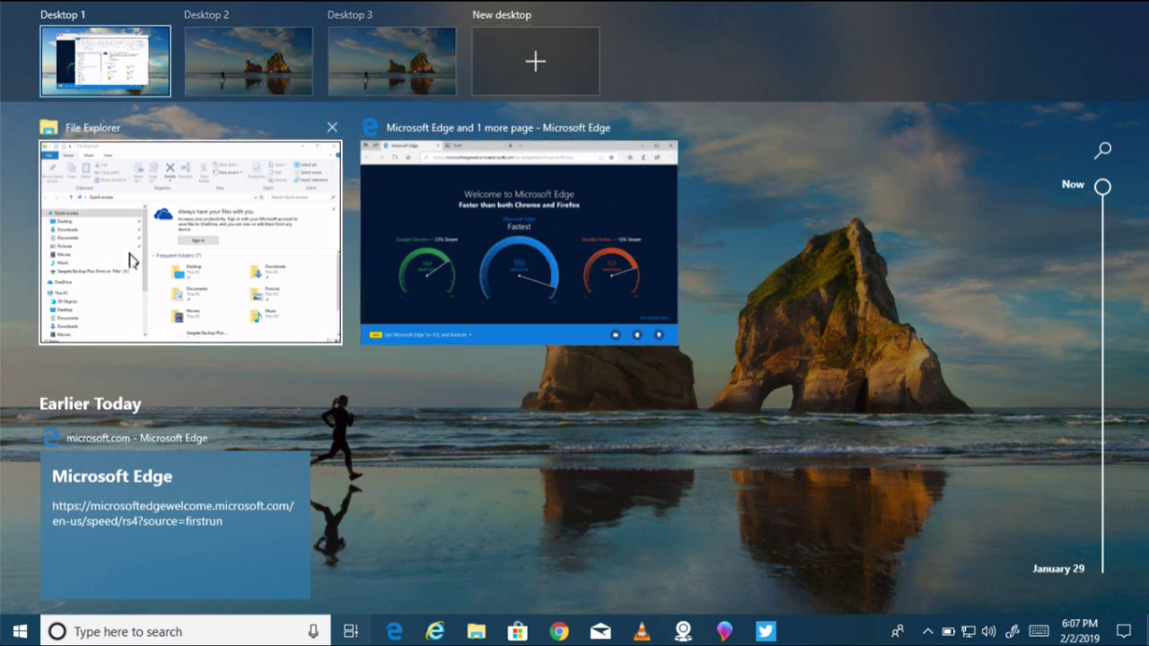
click(151, 174)
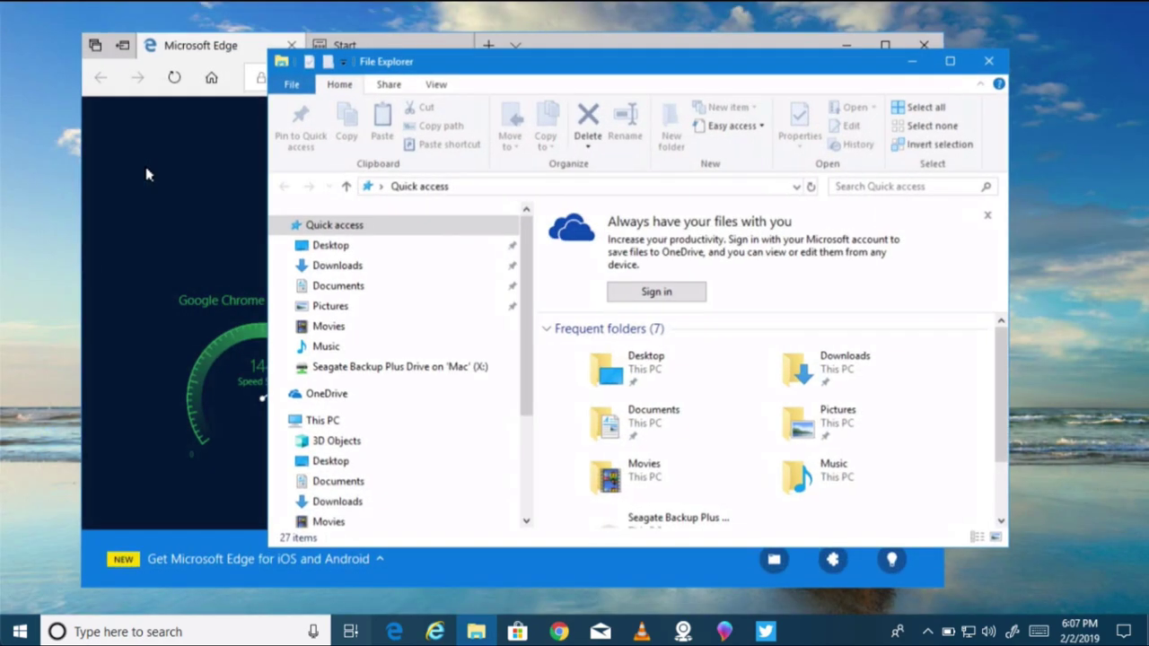
click(351, 632)
click(295, 238)
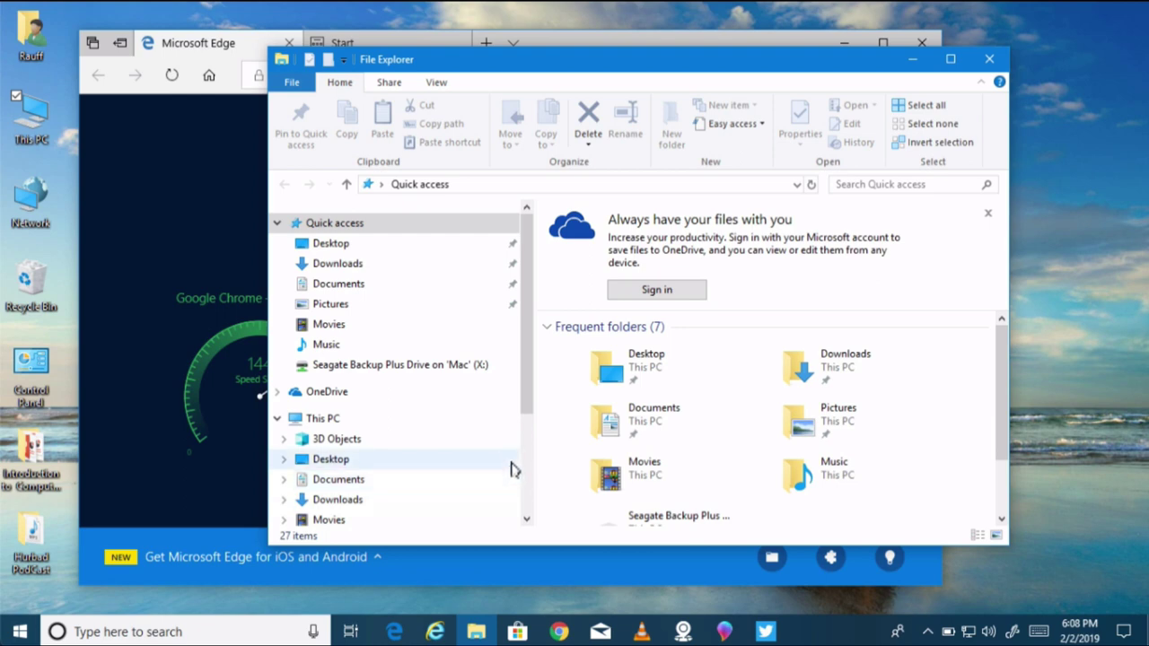
click(355, 631)
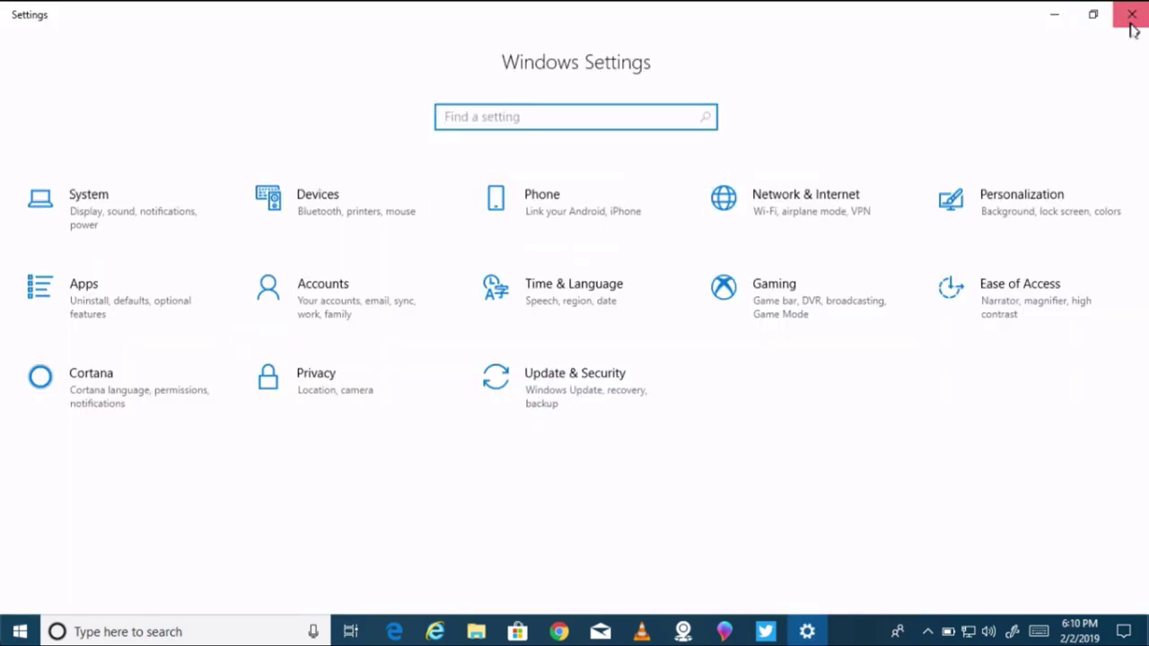
Close Windows Settings and reopen it from Start.
click(1130, 21)
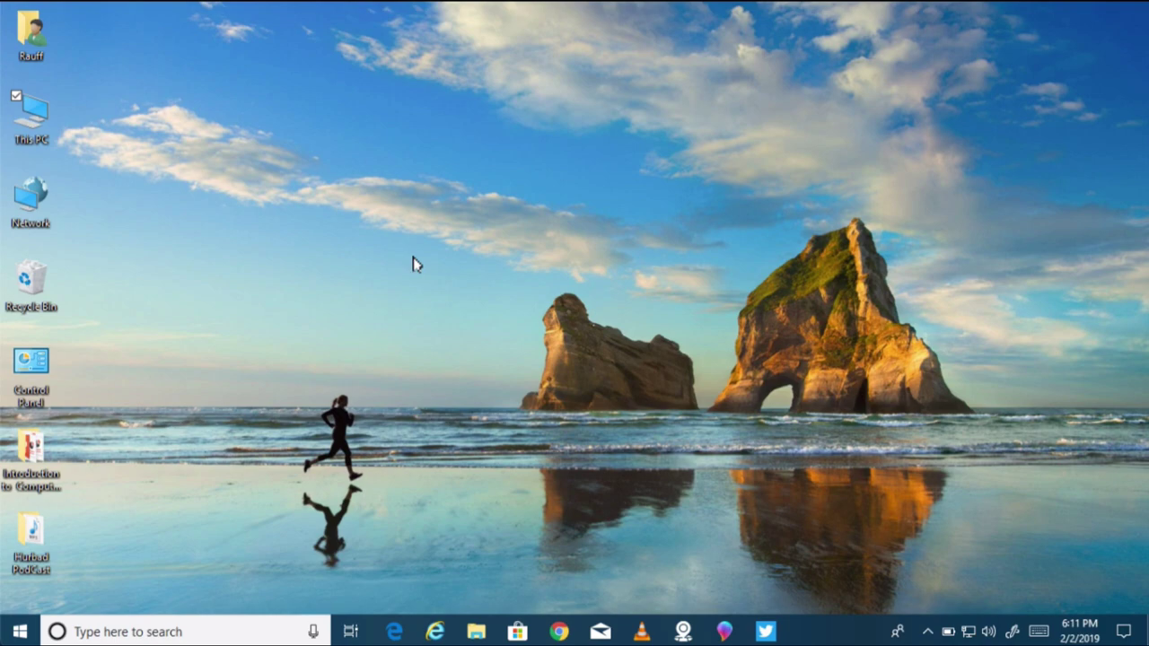
click(21, 632)
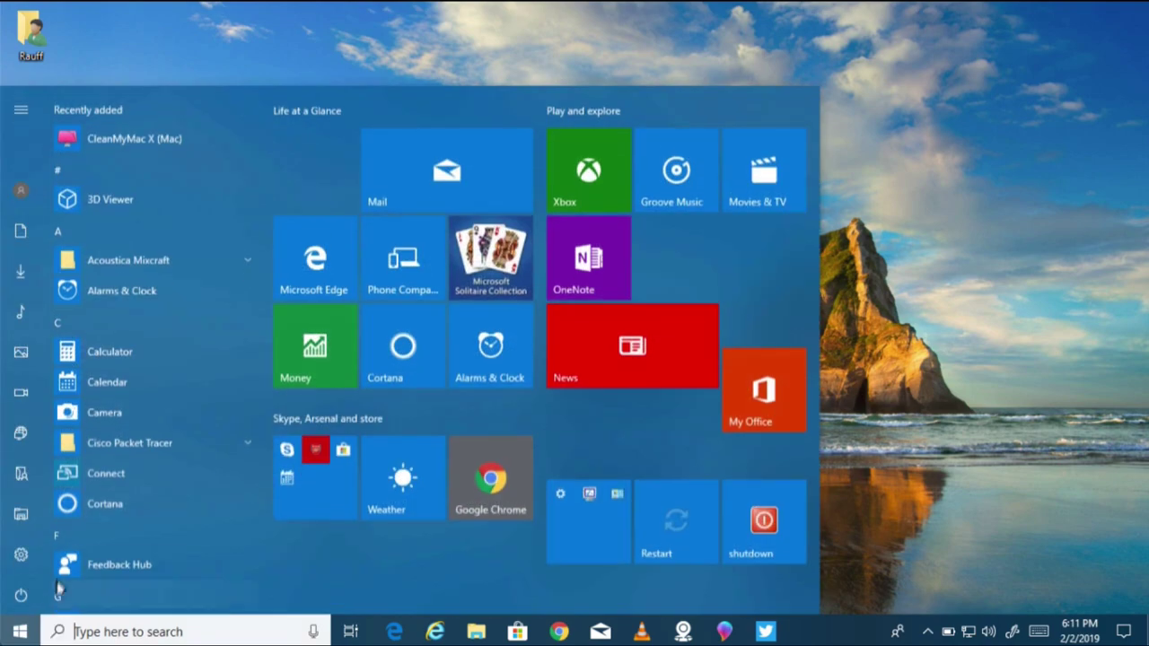
click(21, 549)
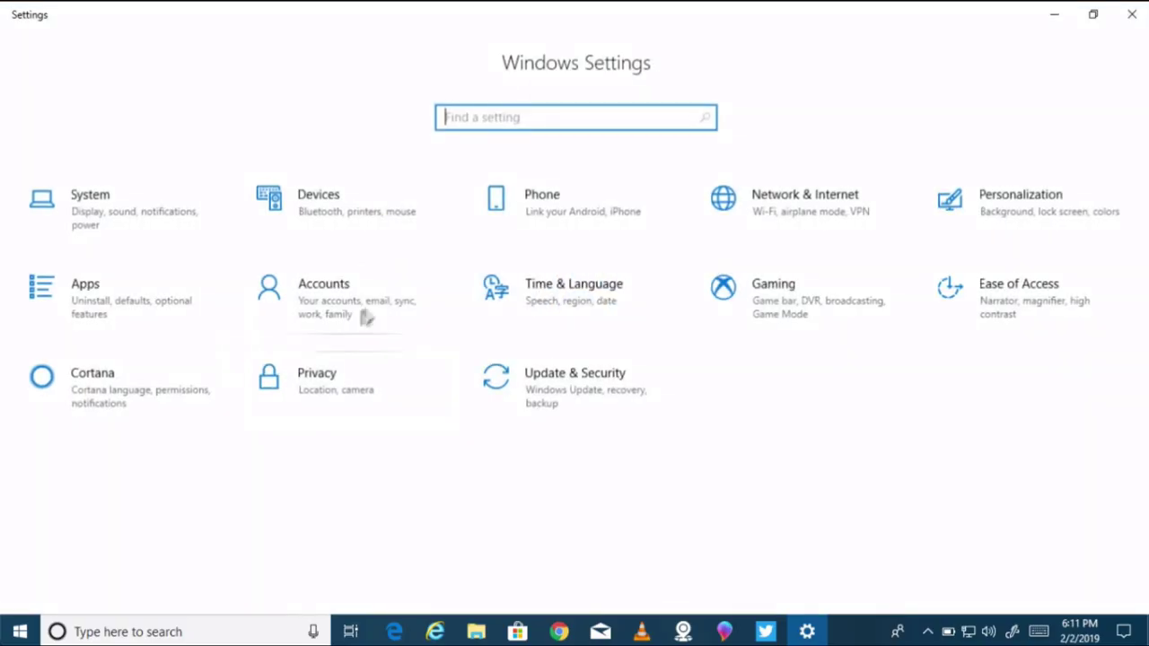
View the Phone page of Windows Settings, including the option to add a phone, and return to the Settings home page.
click(559, 212)
drag(314, 231, 370, 218)
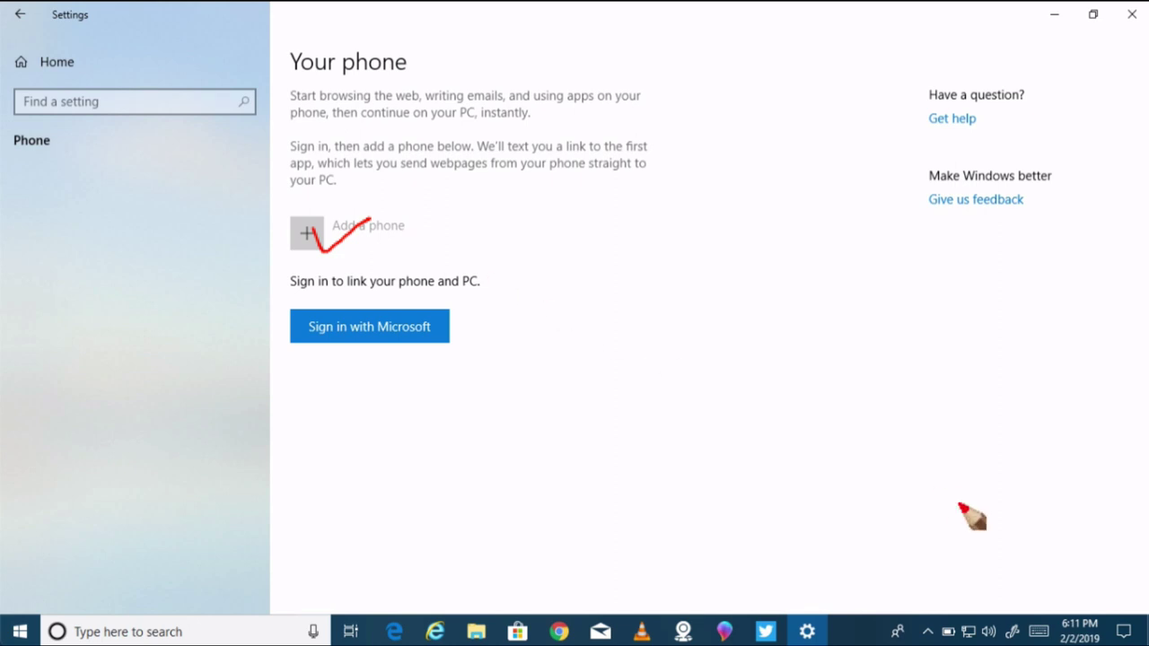
drag(657, 265, 799, 166)
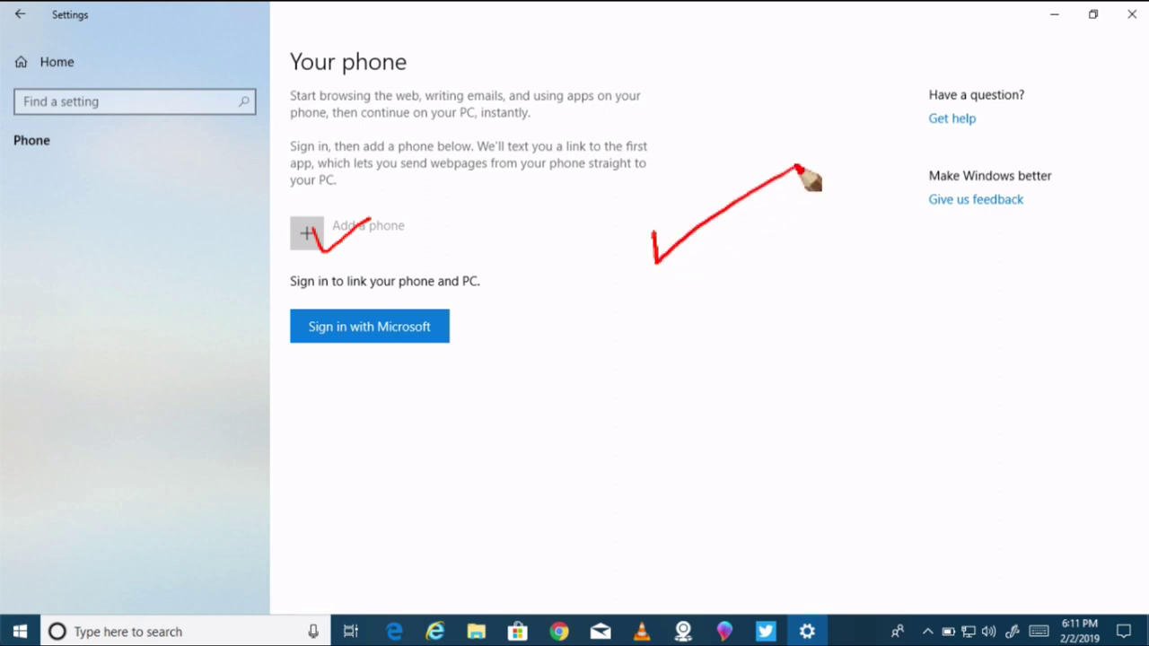
mouse_move(663, 282)
mouse_down()
mouse_move(761, 255)
mouse_move(813, 206)
mouse_up()
drag(663, 327, 805, 284)
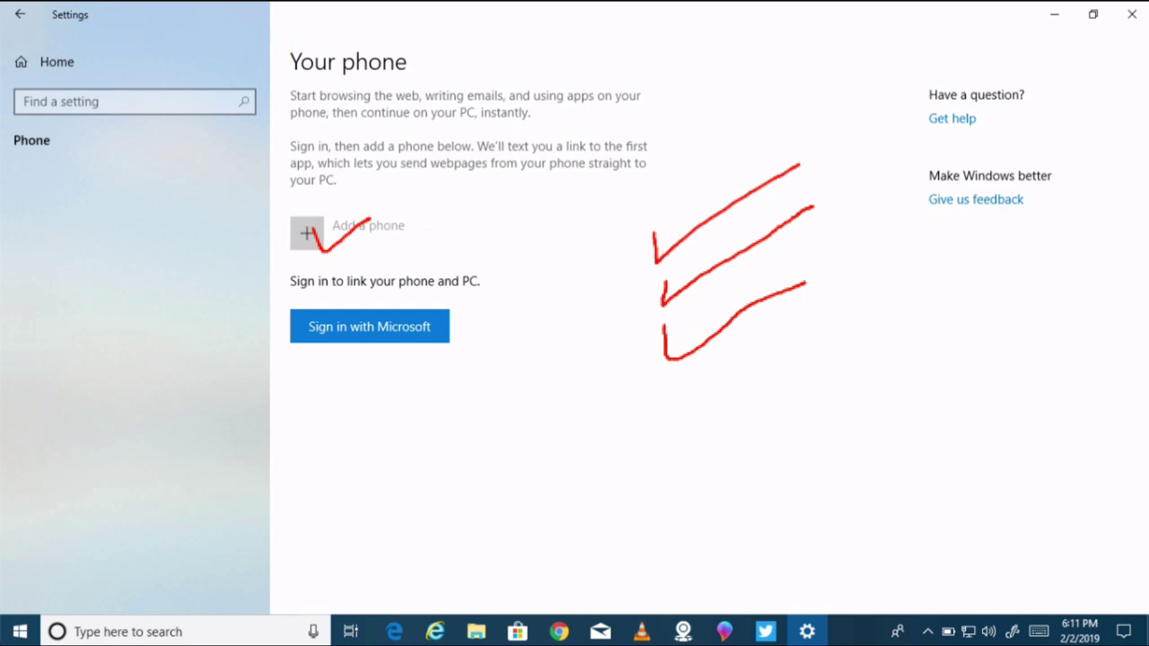
click(21, 15)
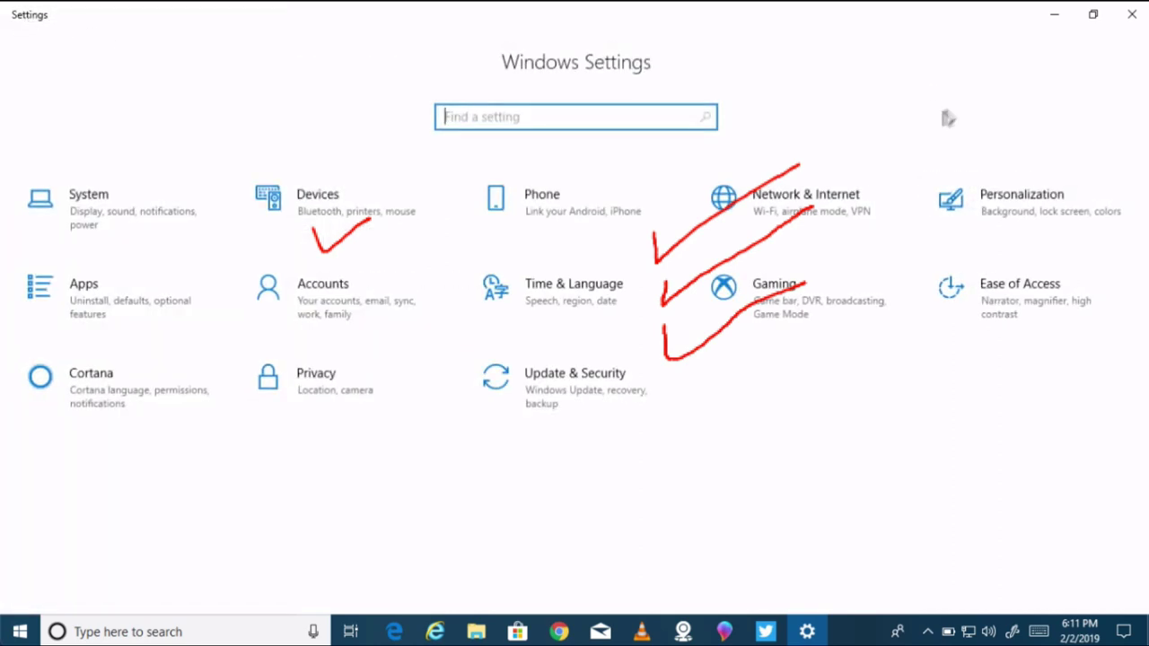